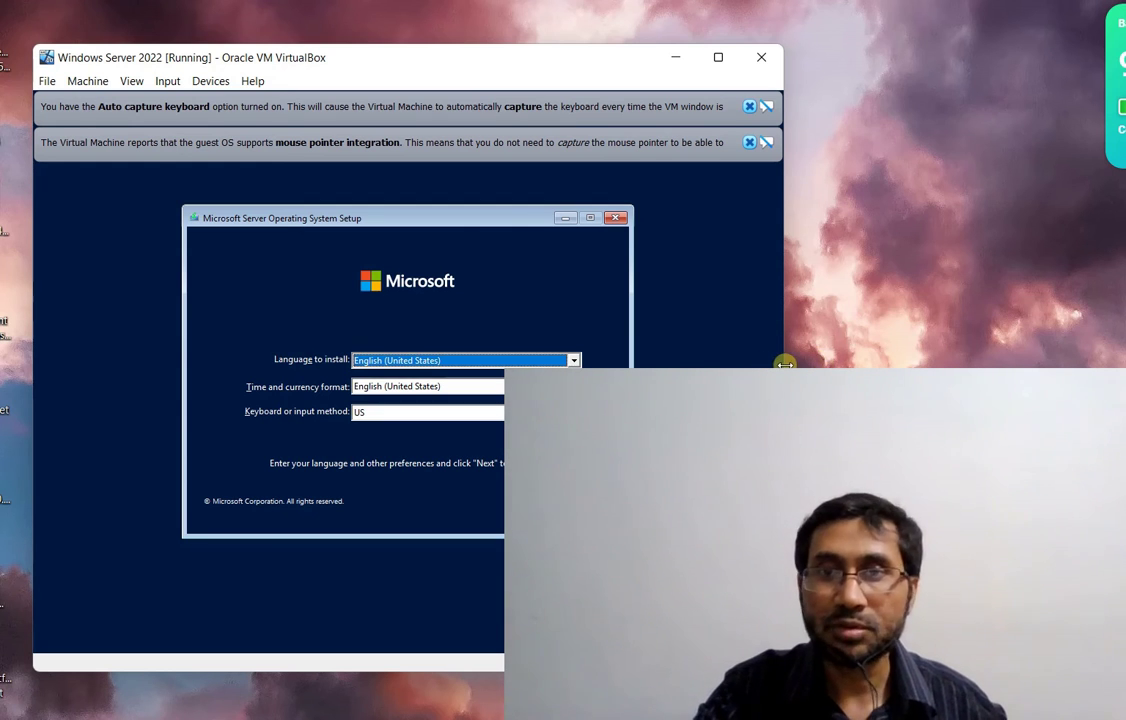
Stretch the VirtualBox VM window across the full screen, then switch to the Windows Server 2022 evaluation page
{"action": "left_click_drag", "start_coordinate": [785, 360], "coordinate": [1122, 365]}
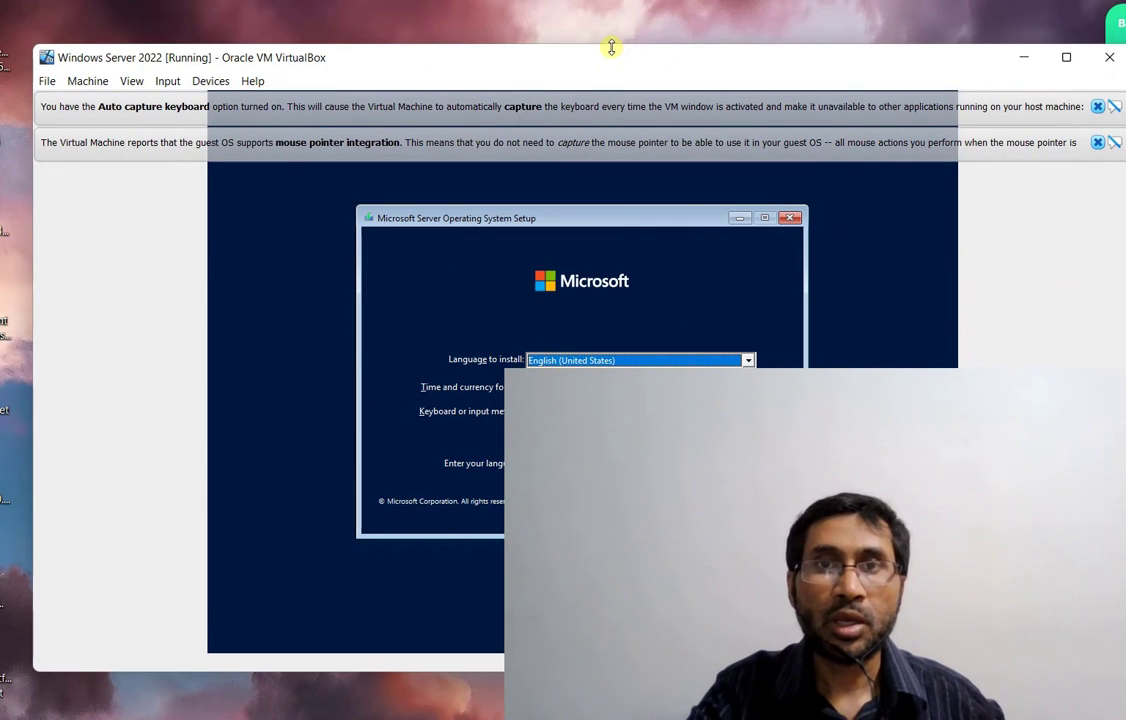
{"action": "left_click_drag", "start_coordinate": [611, 46], "coordinate": [613, 19]}
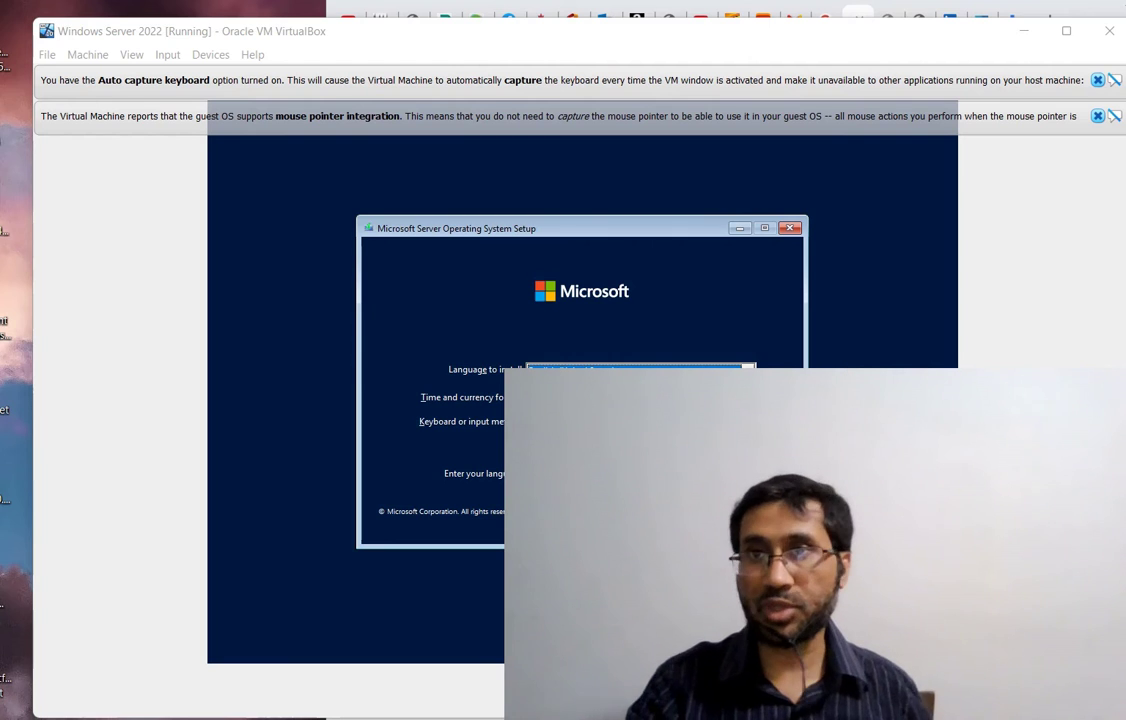
{"action": "key", "text": "alt+Tab"}
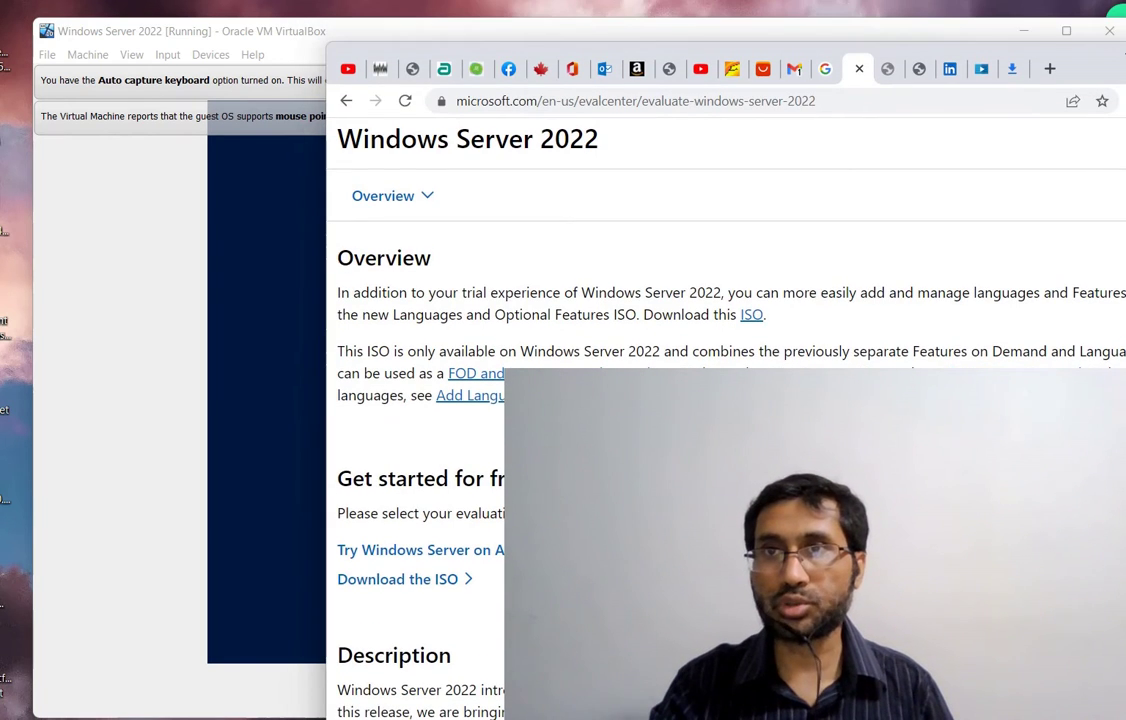
Move the browser into view, scroll the evaluation page, and open then close the Windows Server product list
{"action": "left_click_drag", "start_coordinate": [1125, 75], "coordinate": [1043, 78]}
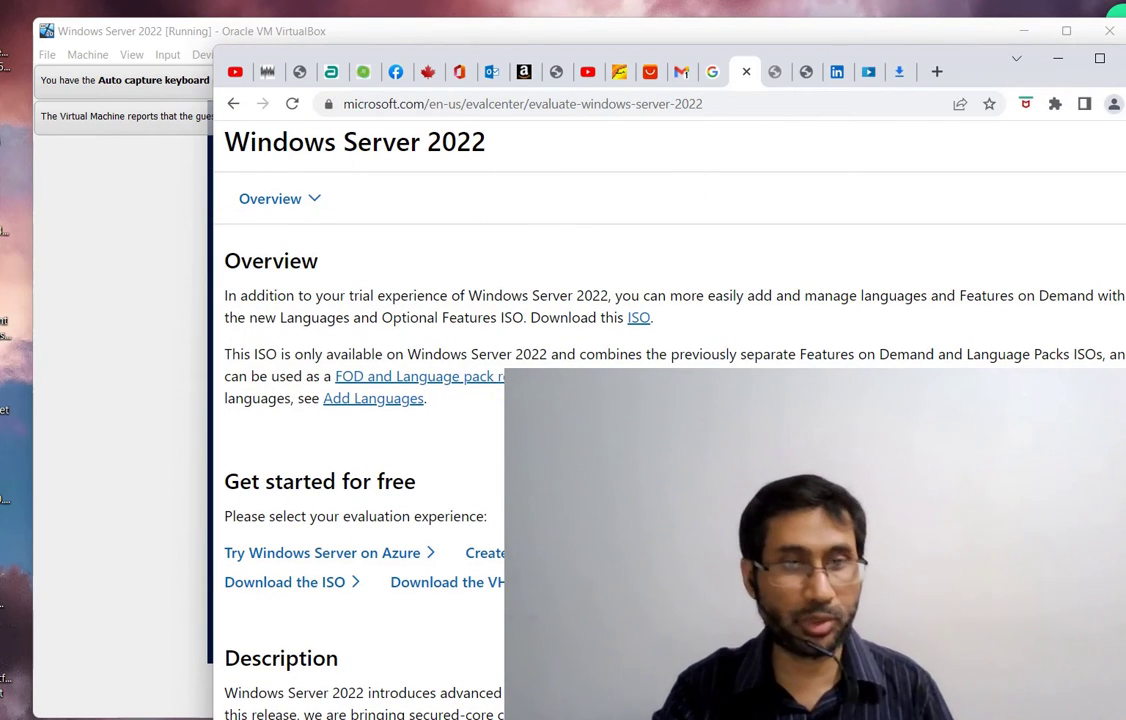
{"action": "scroll", "coordinate": [440, 360], "scroll_direction": "down", "scroll_amount": 2}
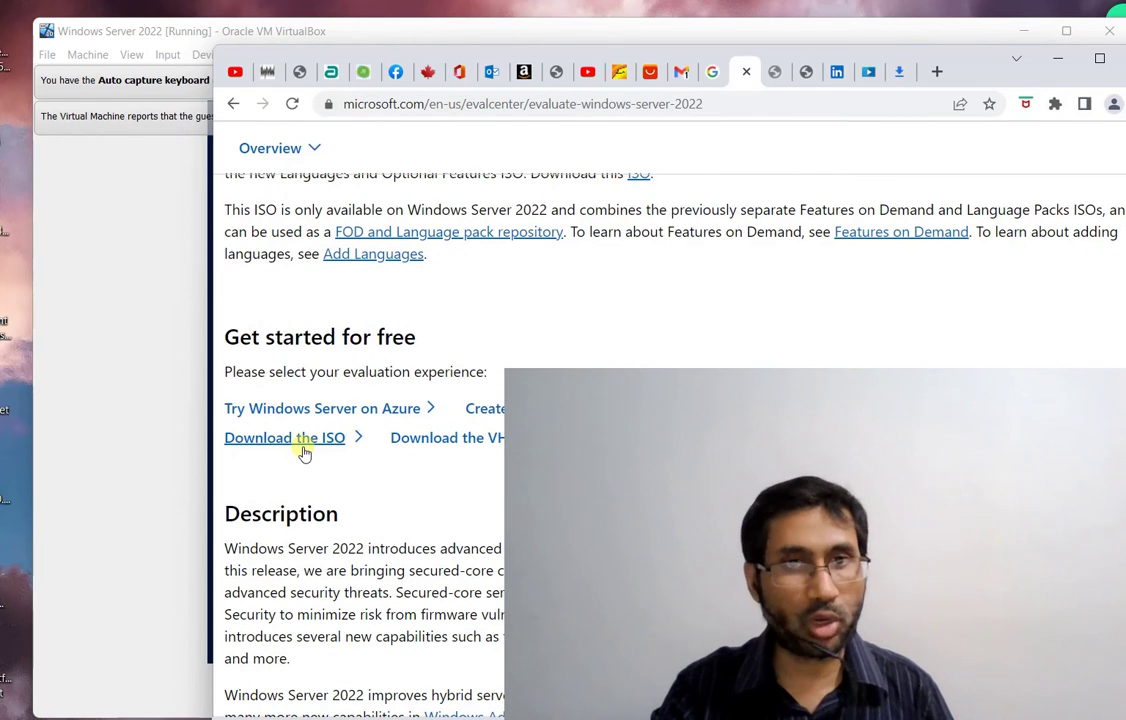
{"action": "scroll", "coordinate": [304, 450], "scroll_direction": "up", "scroll_amount": 3}
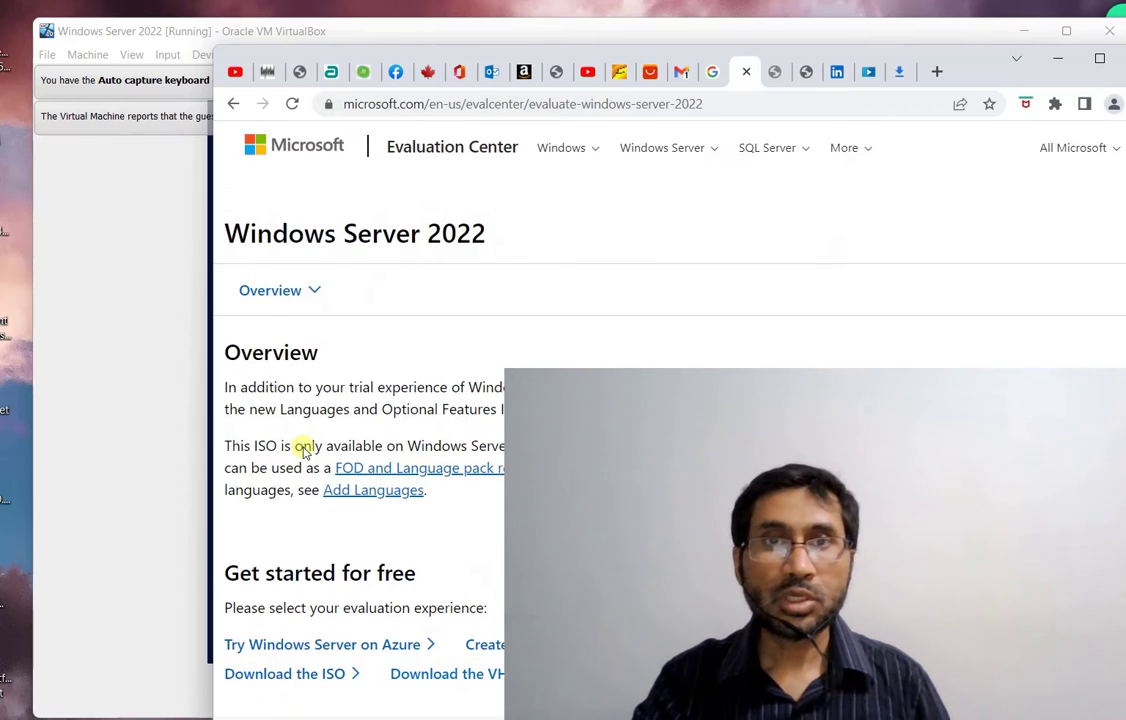
{"action": "left_click", "coordinate": [705, 149]}
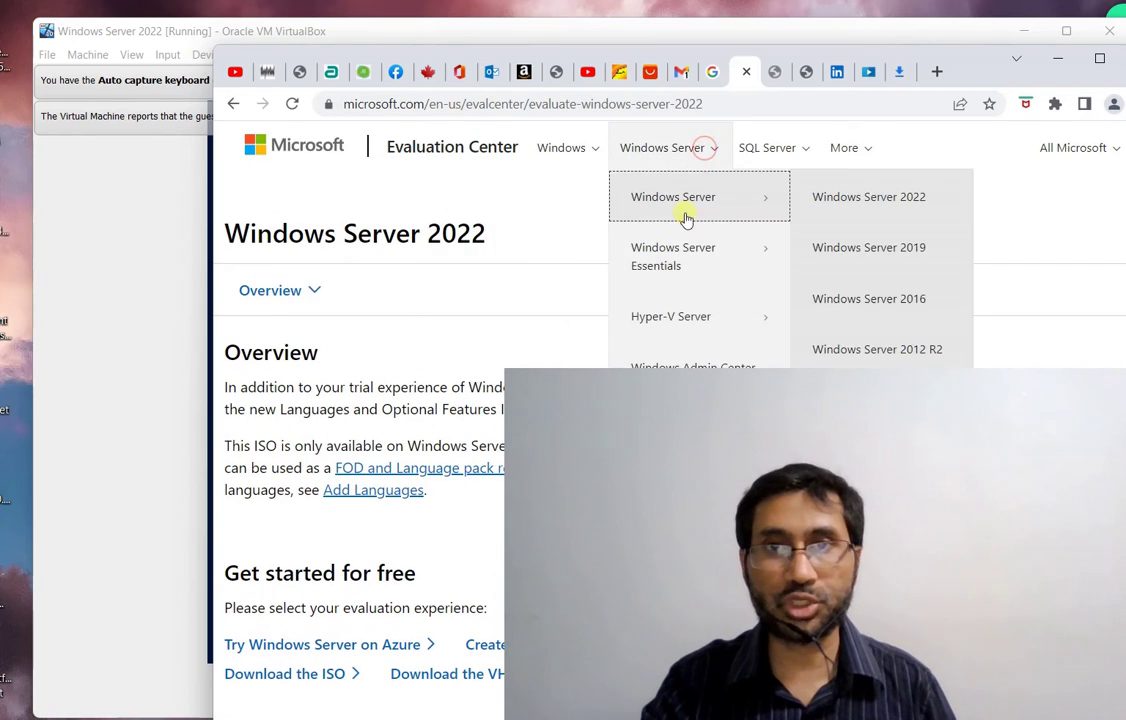
{"action": "left_click", "coordinate": [296, 192]}
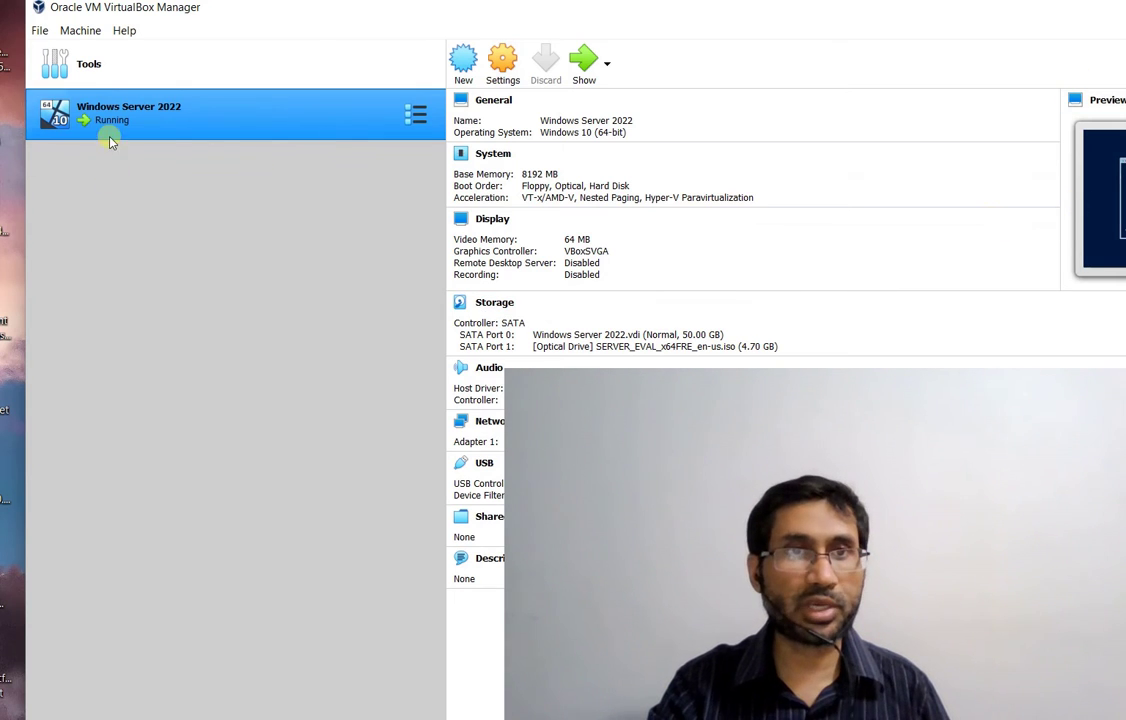
Open the Windows Server 2022 VM's Settings from the VirtualBox Manager toolbar
{"action": "left_click", "coordinate": [499, 72]}
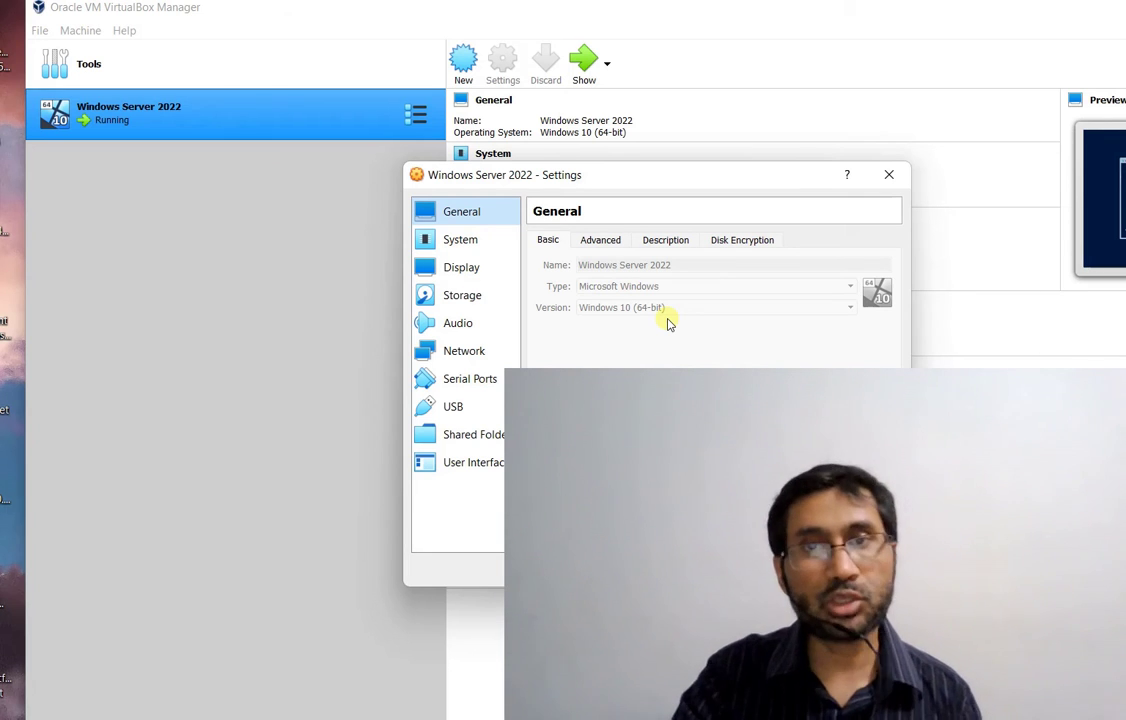
Review the General tabs and System's Motherboard, Processor and Acceleration tabs, then show the Display page
{"action": "left_click", "coordinate": [611, 243]}
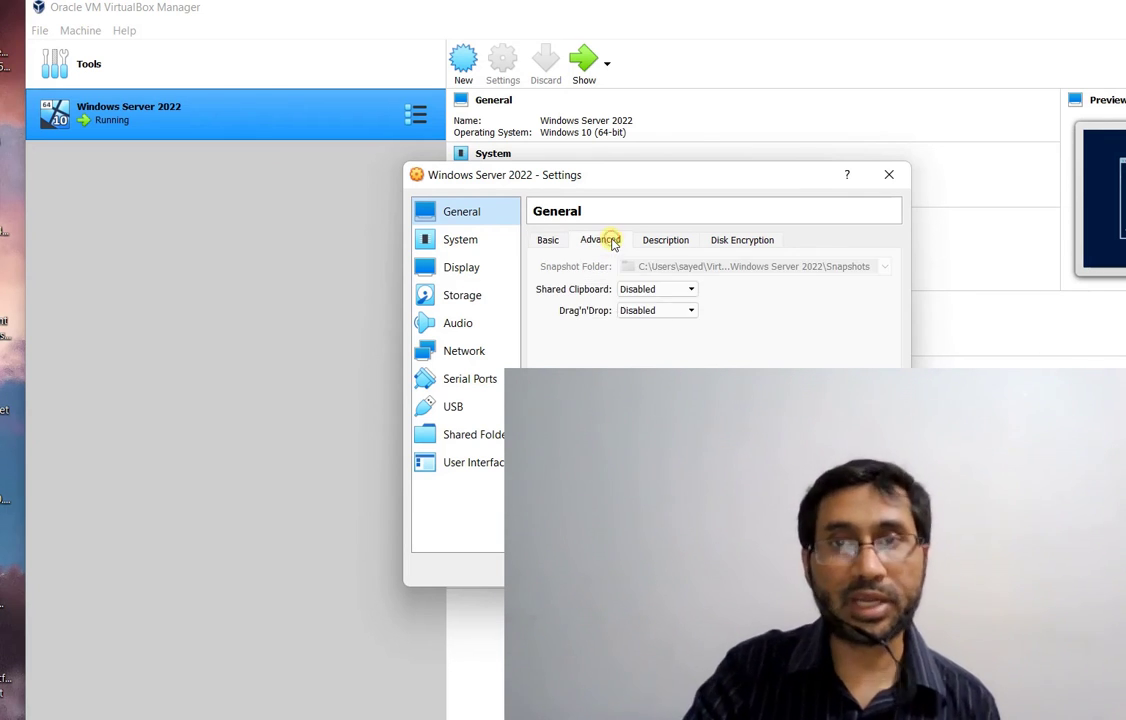
{"action": "left_click", "coordinate": [687, 247]}
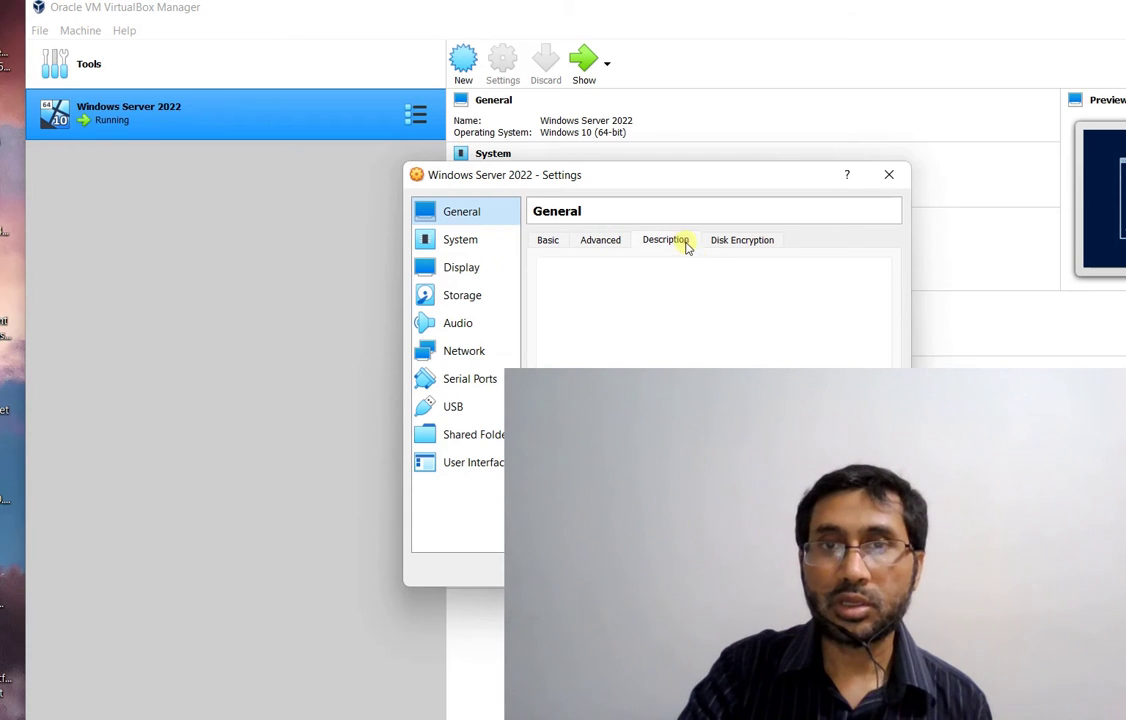
{"action": "left_click", "coordinate": [718, 241]}
{"action": "left_click", "coordinate": [457, 241]}
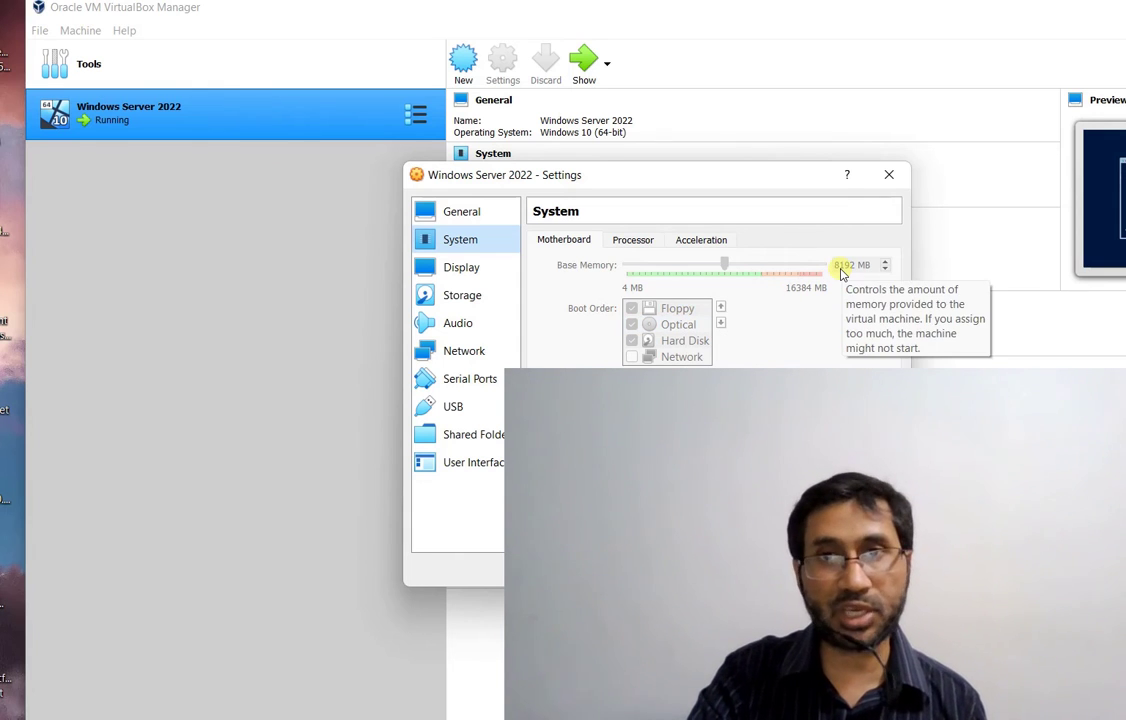
{"action": "left_click", "coordinate": [635, 238]}
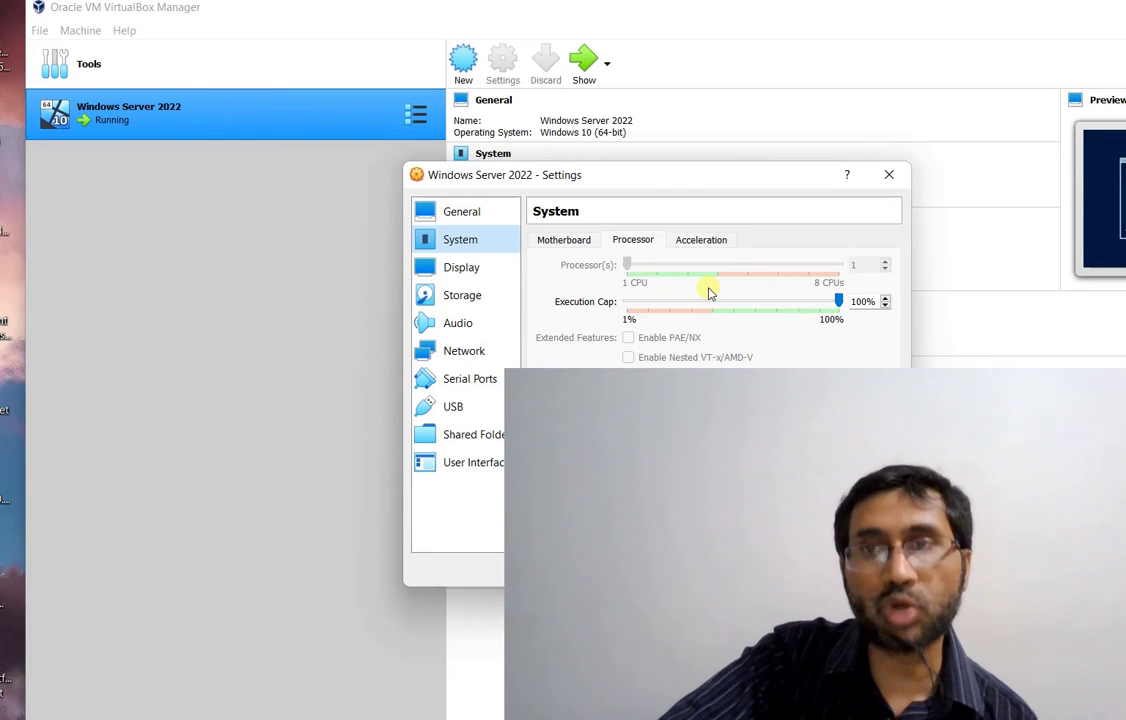
{"action": "left_click", "coordinate": [708, 242]}
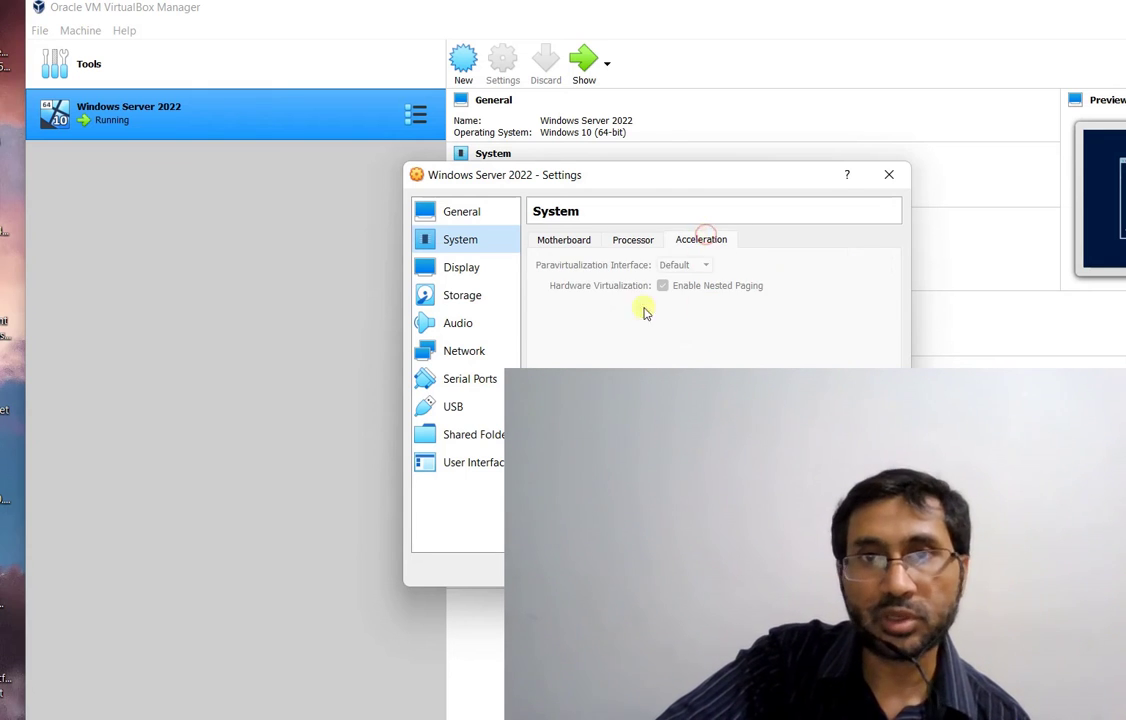
{"action": "left_click", "coordinate": [468, 275]}
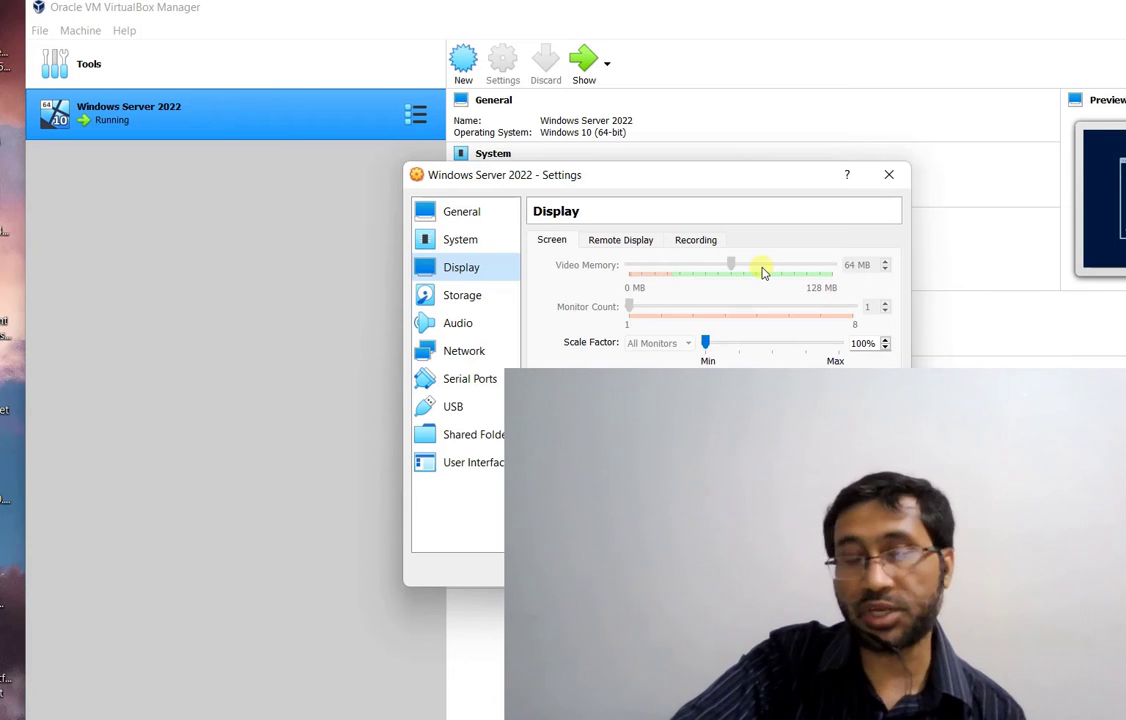
Review the Storage, Audio, Network, Serial Ports, USB, Shared Folders and User Interface pages, then close Settings
{"action": "left_click", "coordinate": [482, 297]}
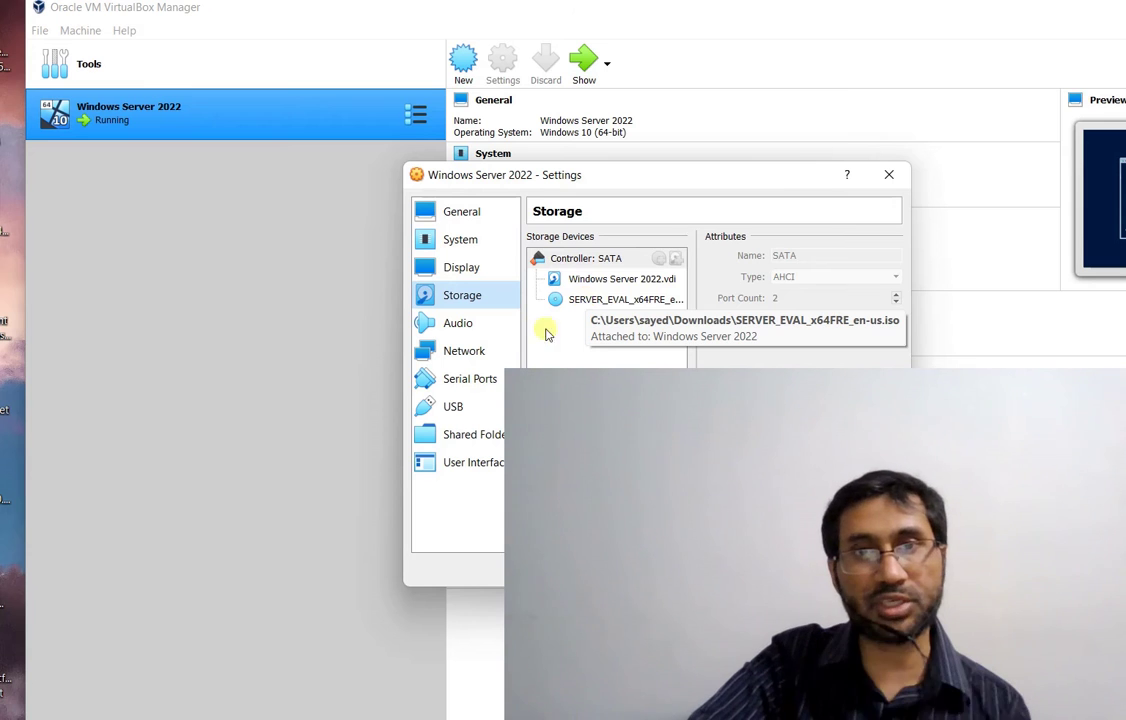
{"action": "left_click", "coordinate": [463, 323]}
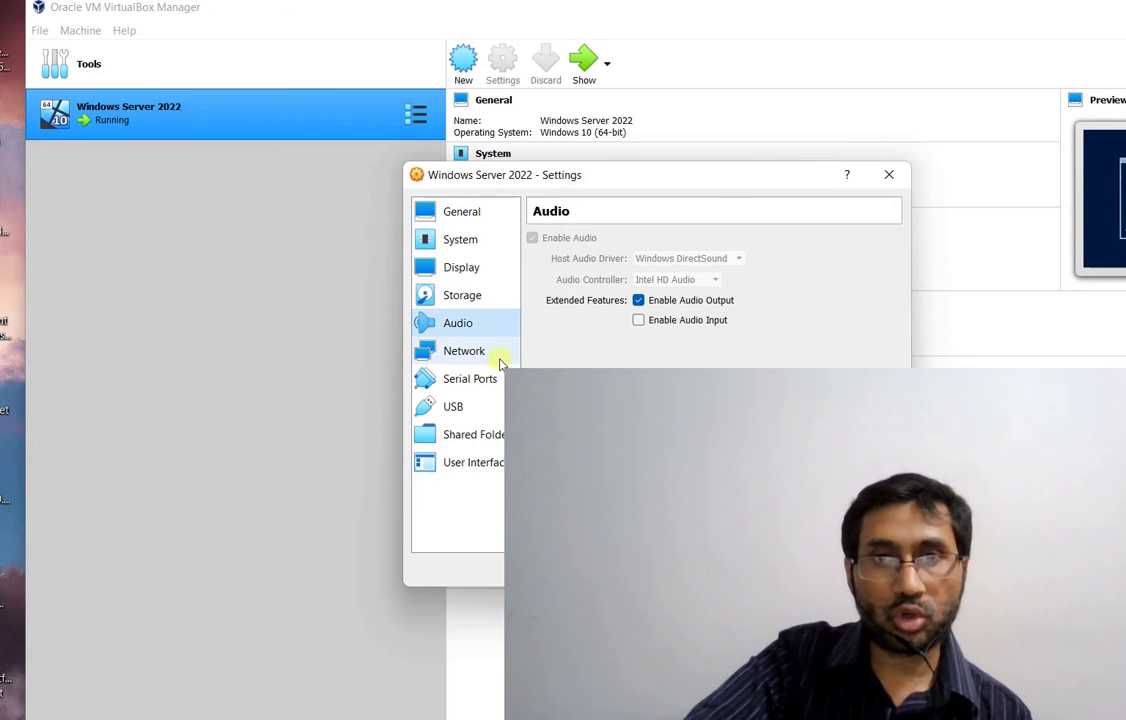
{"action": "left_click", "coordinate": [498, 352]}
{"action": "left_click", "coordinate": [486, 379]}
{"action": "left_click", "coordinate": [462, 406]}
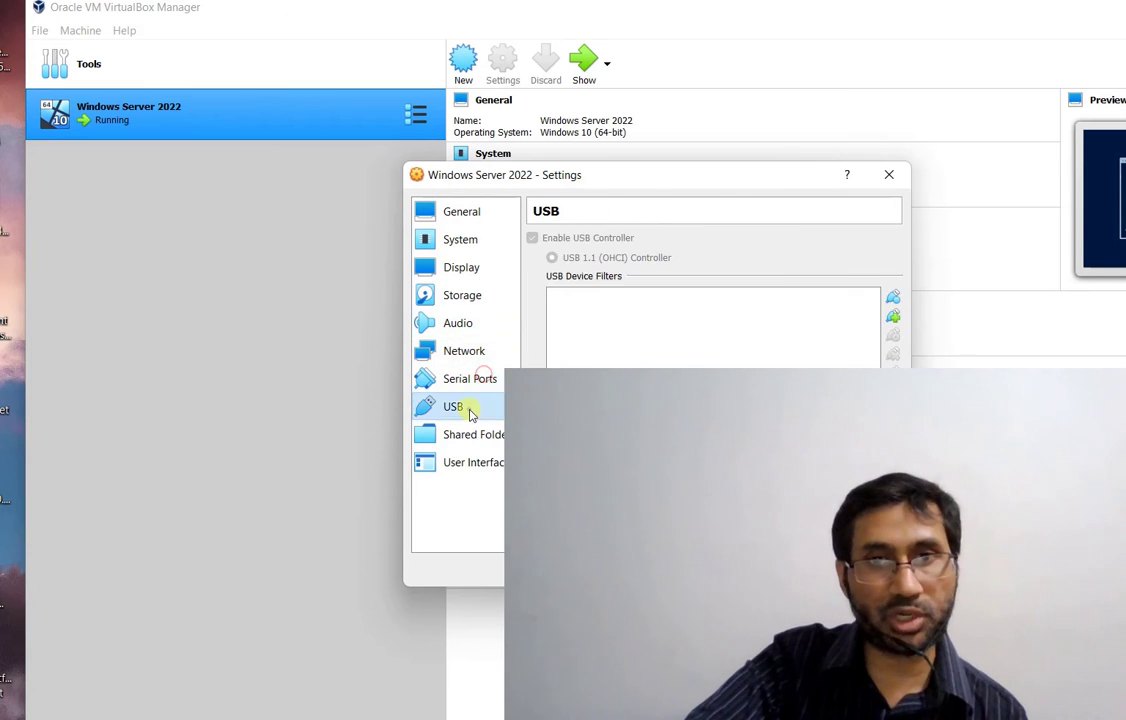
{"action": "left_click", "coordinate": [470, 435]}
{"action": "left_click", "coordinate": [472, 460]}
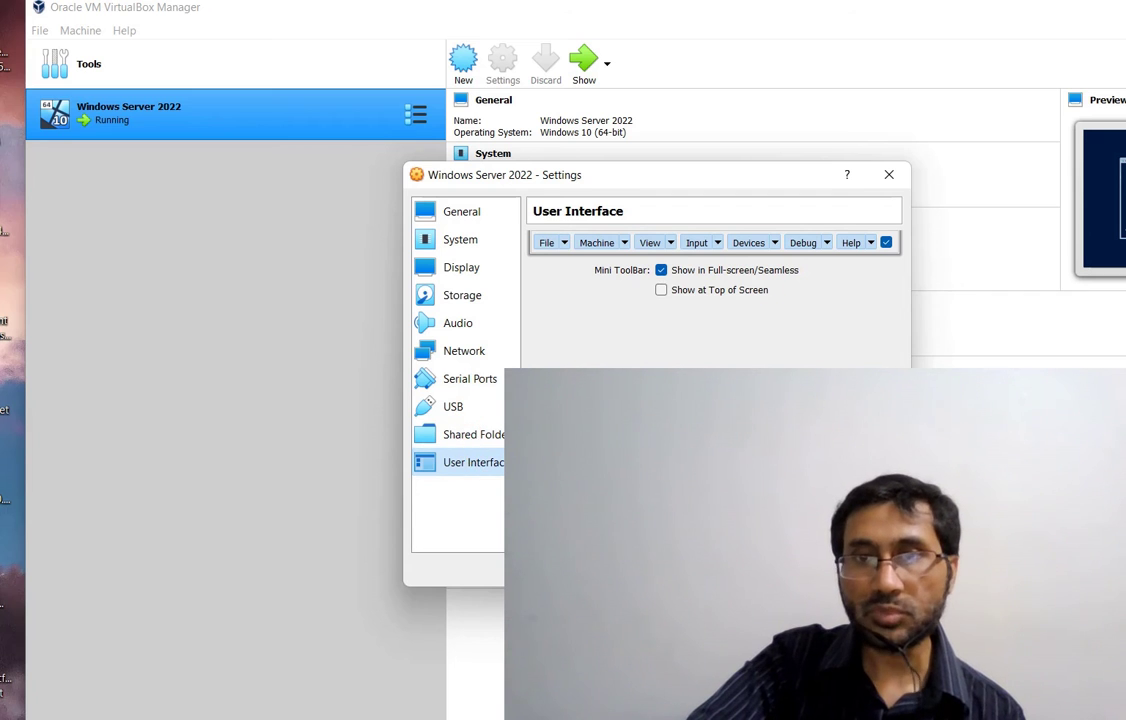
{"action": "left_click", "coordinate": [712, 566]}
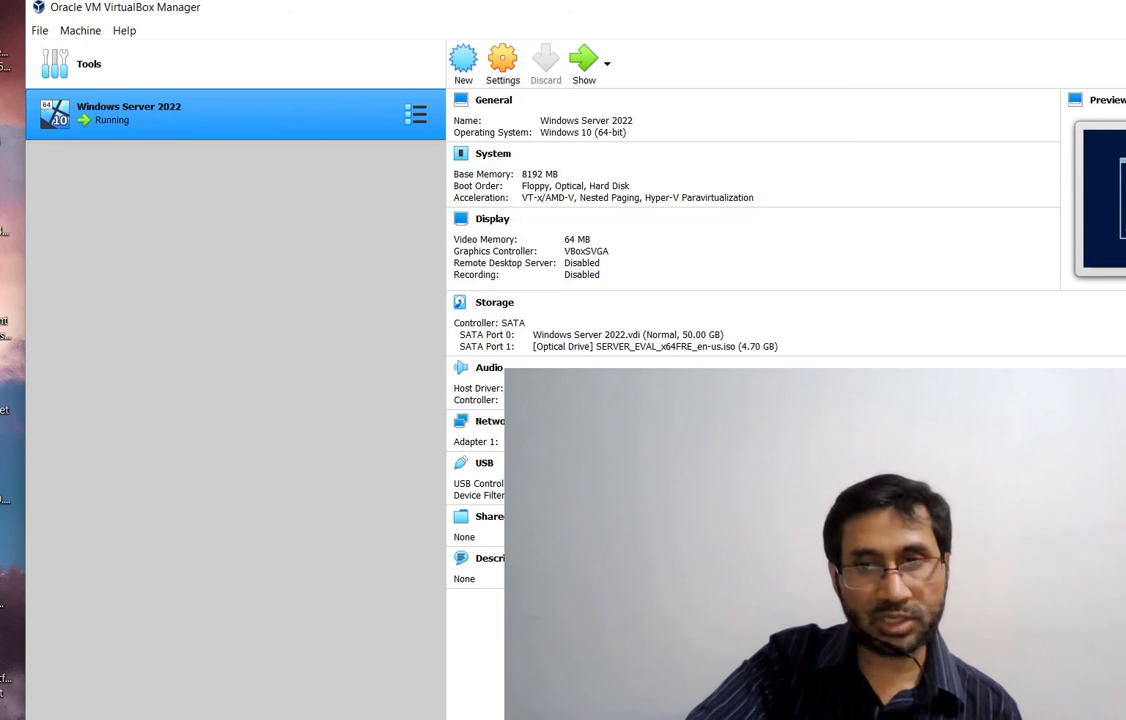
Check the 4.69 GB SERVER_EVAL_x64FRE_en-us.iso in Downloads, then return to VirtualBox Manager
{"action": "key", "text": "alt+Tab"}
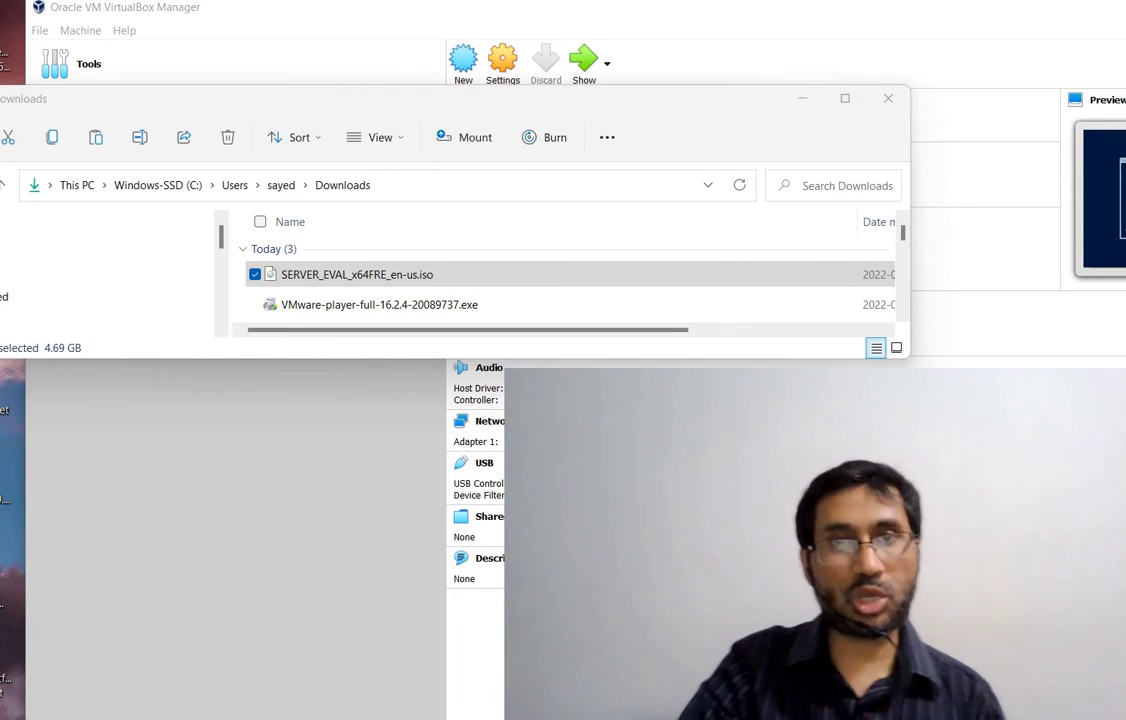
{"action": "left_click", "coordinate": [300, 276]}
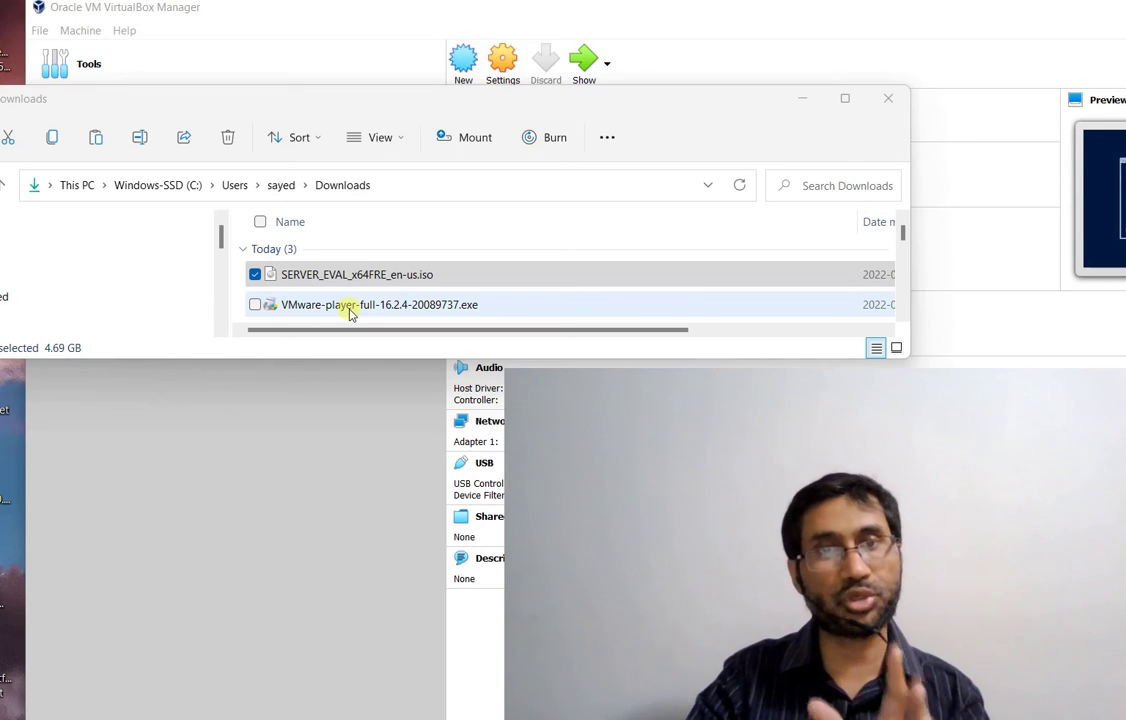
{"action": "left_click", "coordinate": [334, 441]}
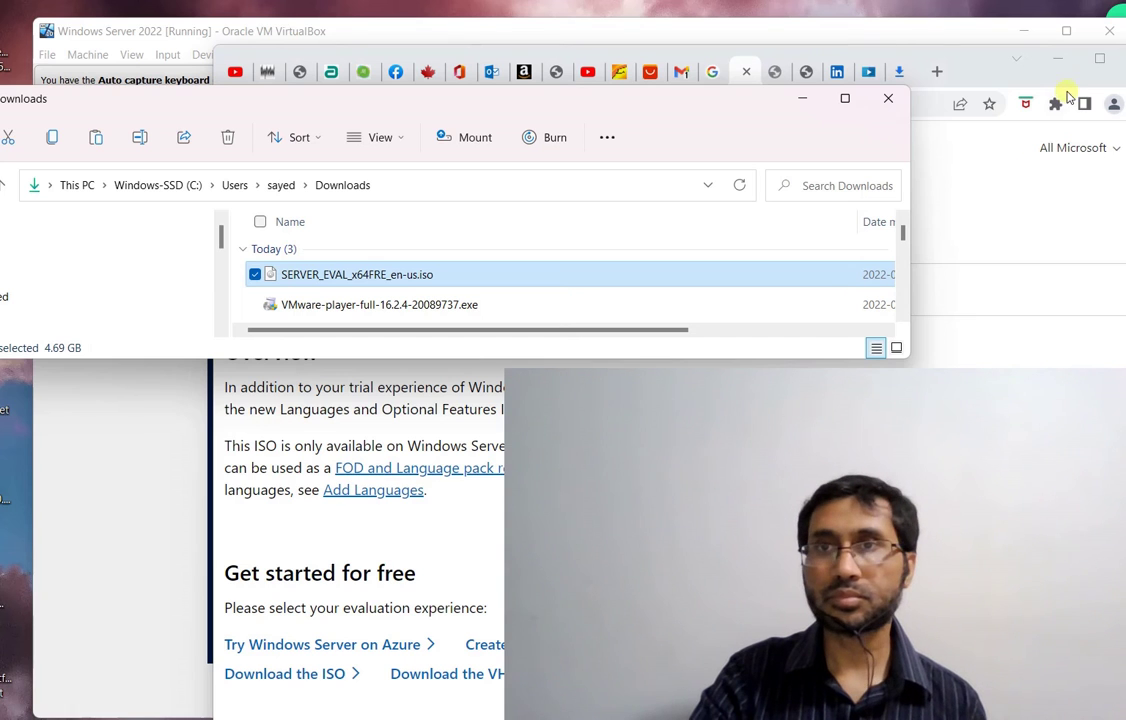
Minimize the browser and Downloads folder, accept the setup language settings, and start the installation
{"action": "left_click", "coordinate": [1062, 60]}
{"action": "left_click", "coordinate": [1057, 58]}
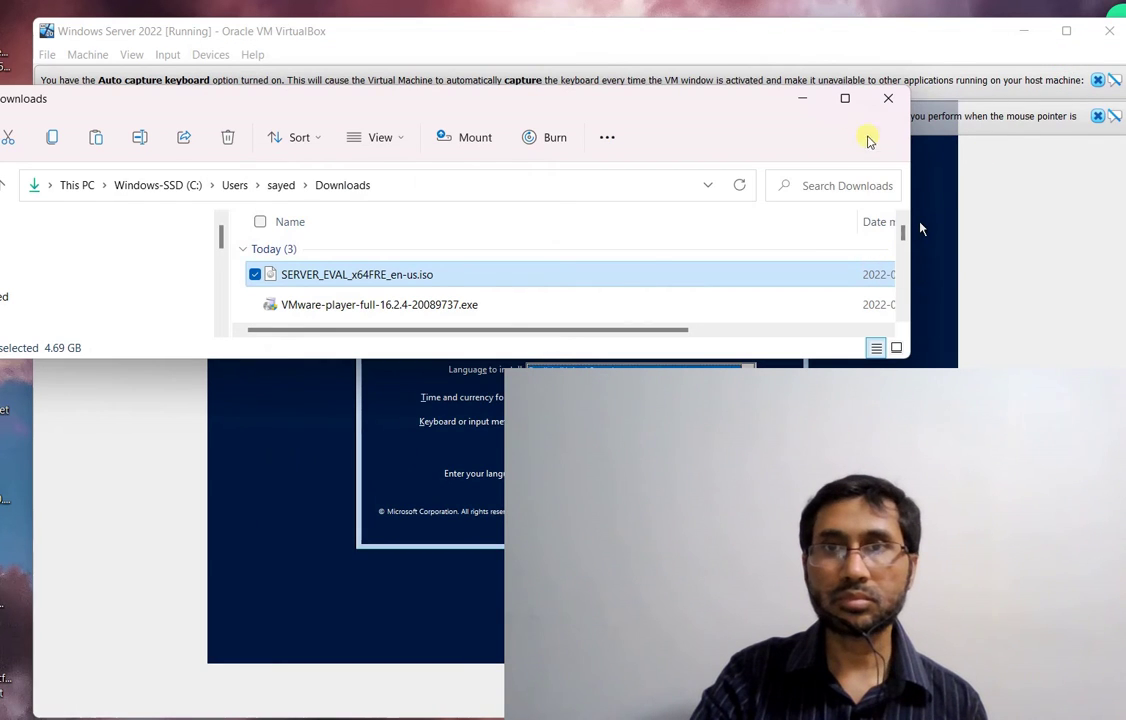
{"action": "left_click", "coordinate": [802, 99]}
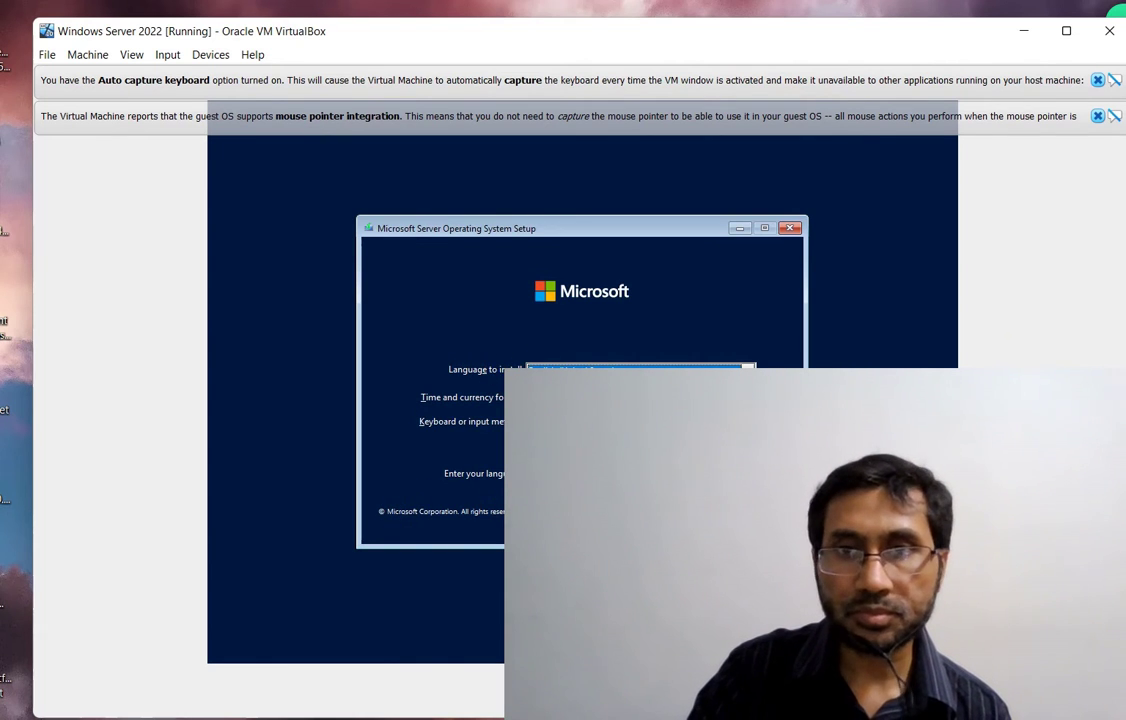
{"action": "key", "text": "Return"}
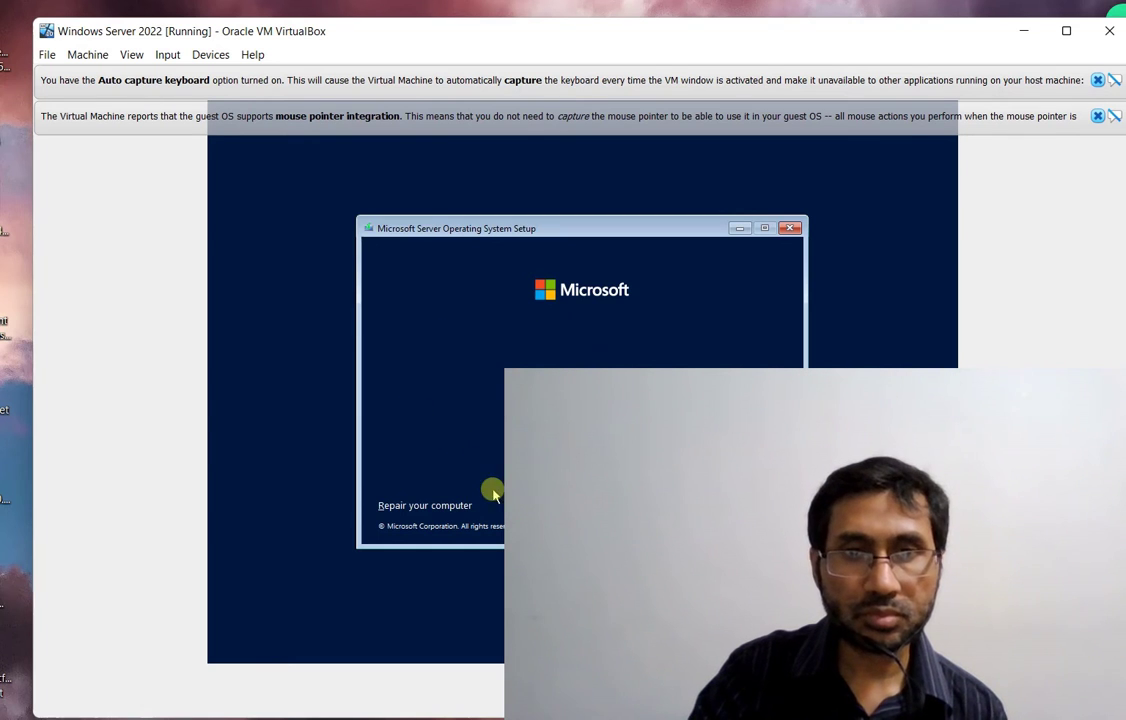
{"action": "left_click", "coordinate": [580, 385]}
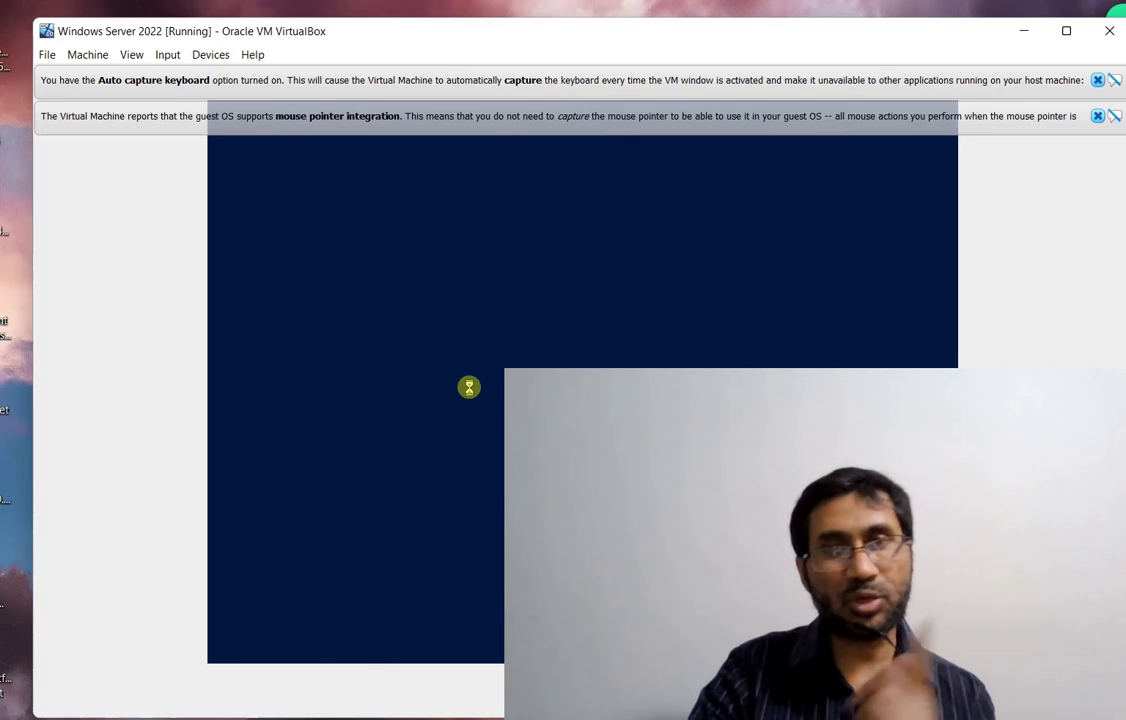
Dismiss the VirtualBox keyboard auto-capture and mouse integration notices
{"action": "left_click", "coordinate": [1035, 86]}
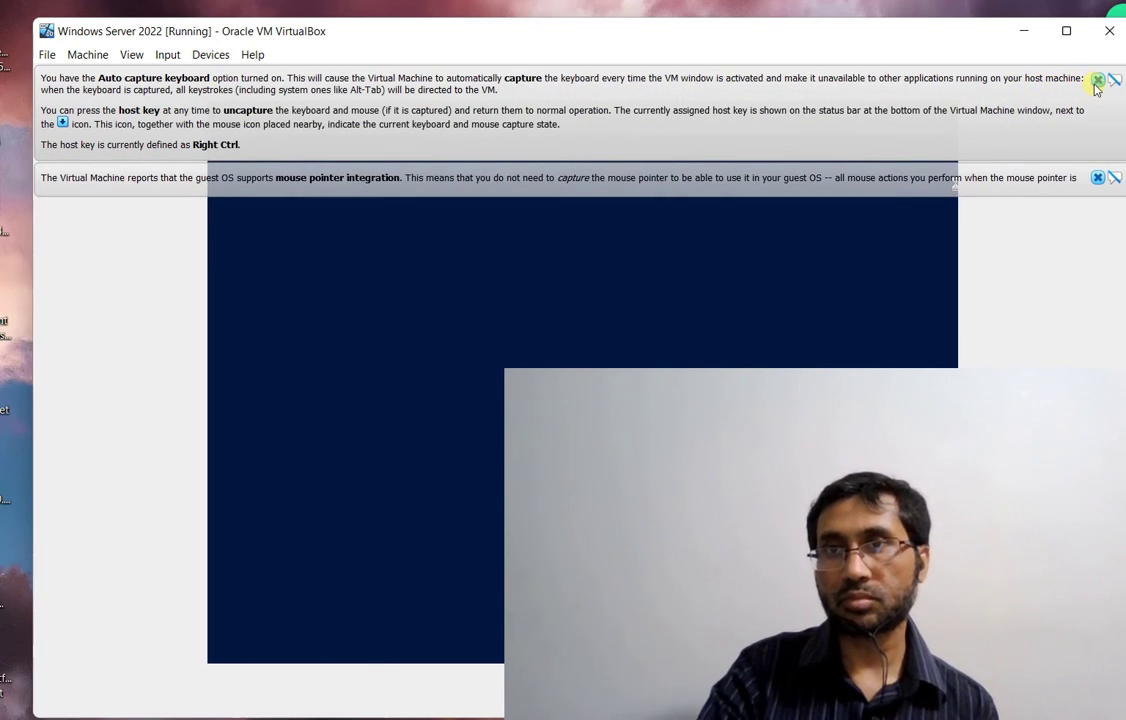
{"action": "left_click", "coordinate": [1097, 80]}
{"action": "left_click", "coordinate": [1096, 81]}
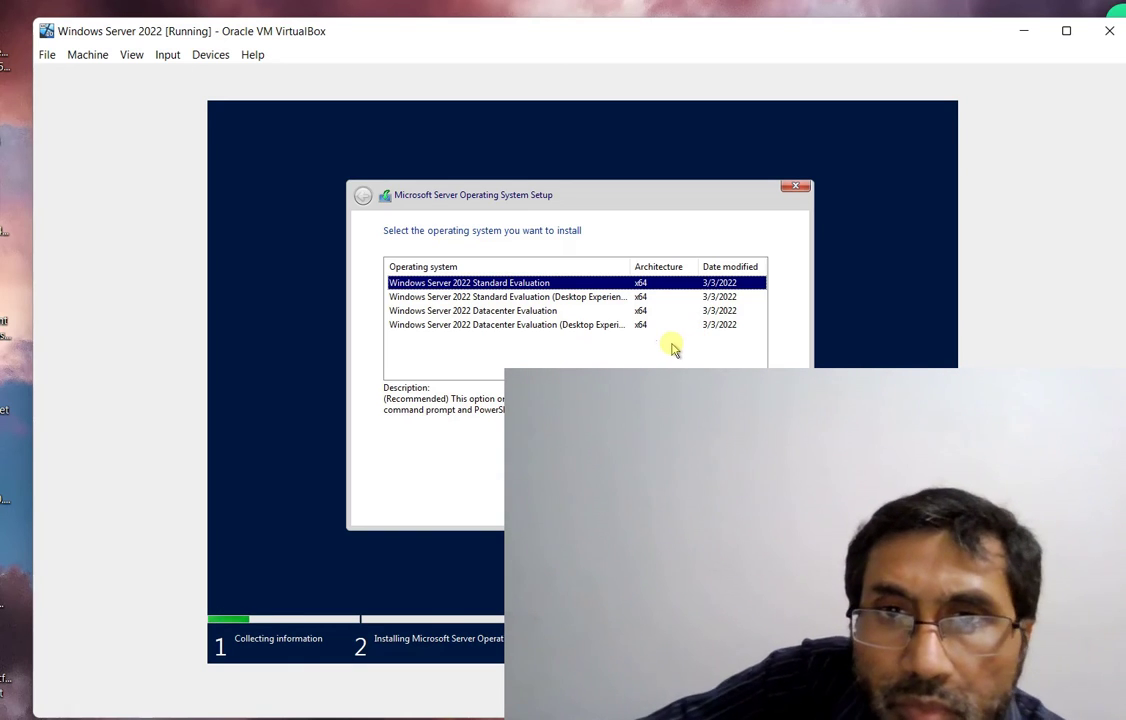
Widen the Operating system column, compare editions, and pick Standard Evaluation (Desktop Experience)
{"action": "left_click_drag", "start_coordinate": [626, 268], "coordinate": [695, 278]}
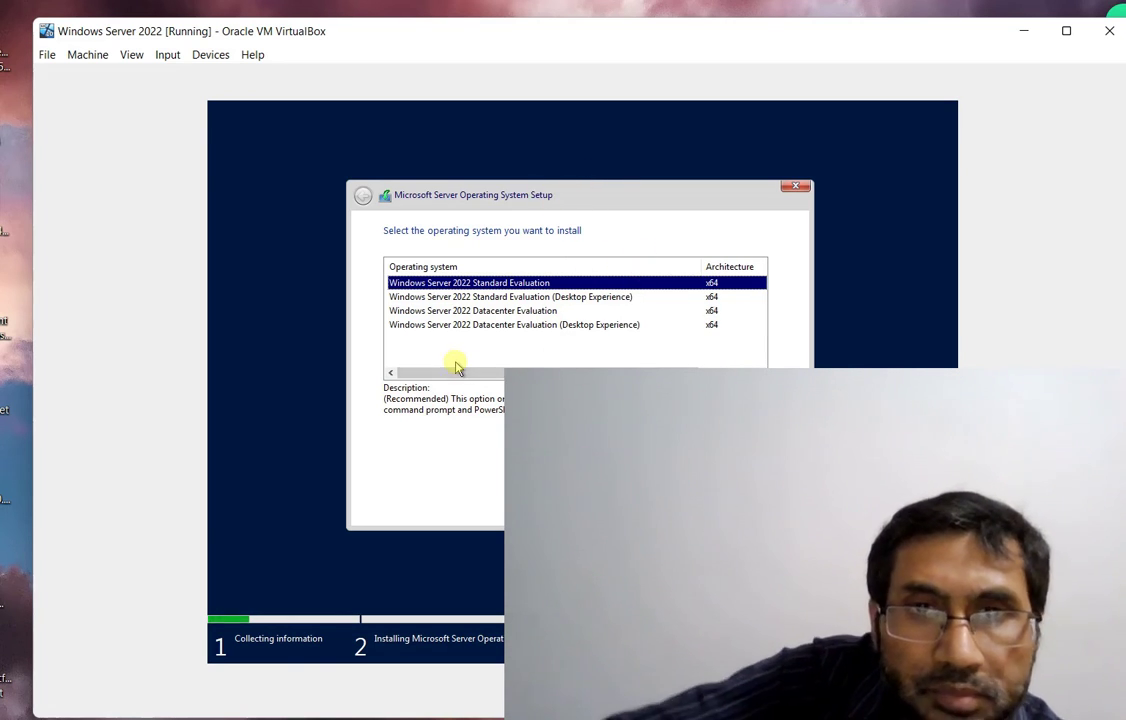
{"action": "left_click", "coordinate": [468, 311]}
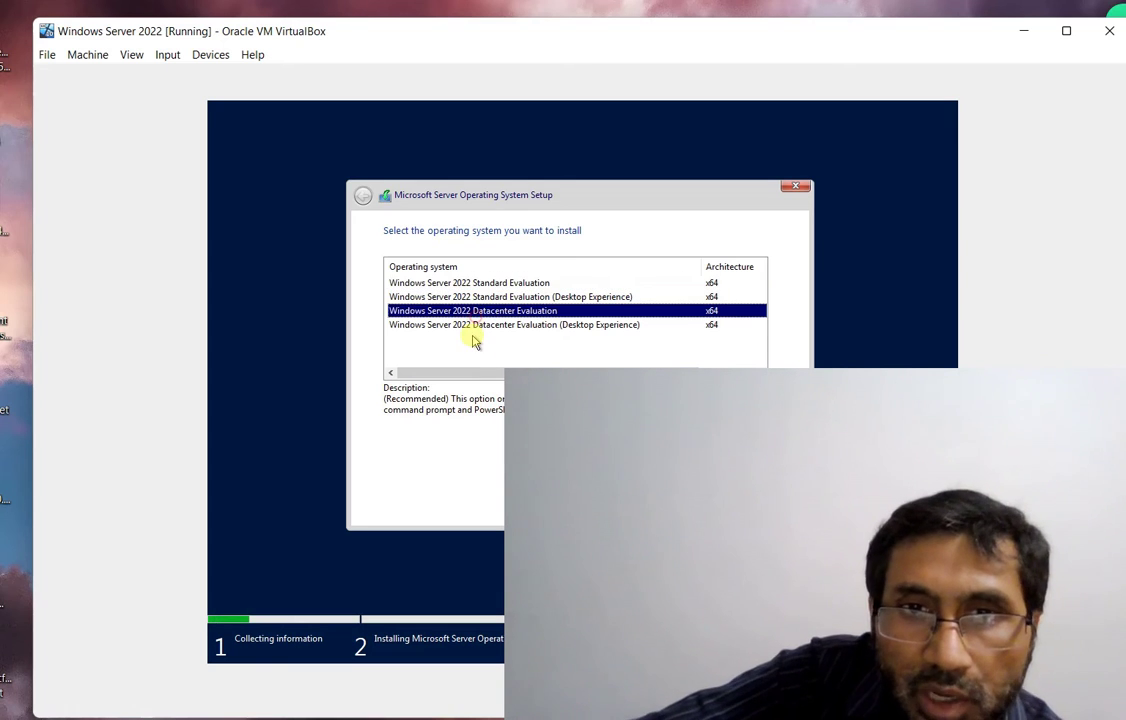
{"action": "left_click", "coordinate": [475, 326]}
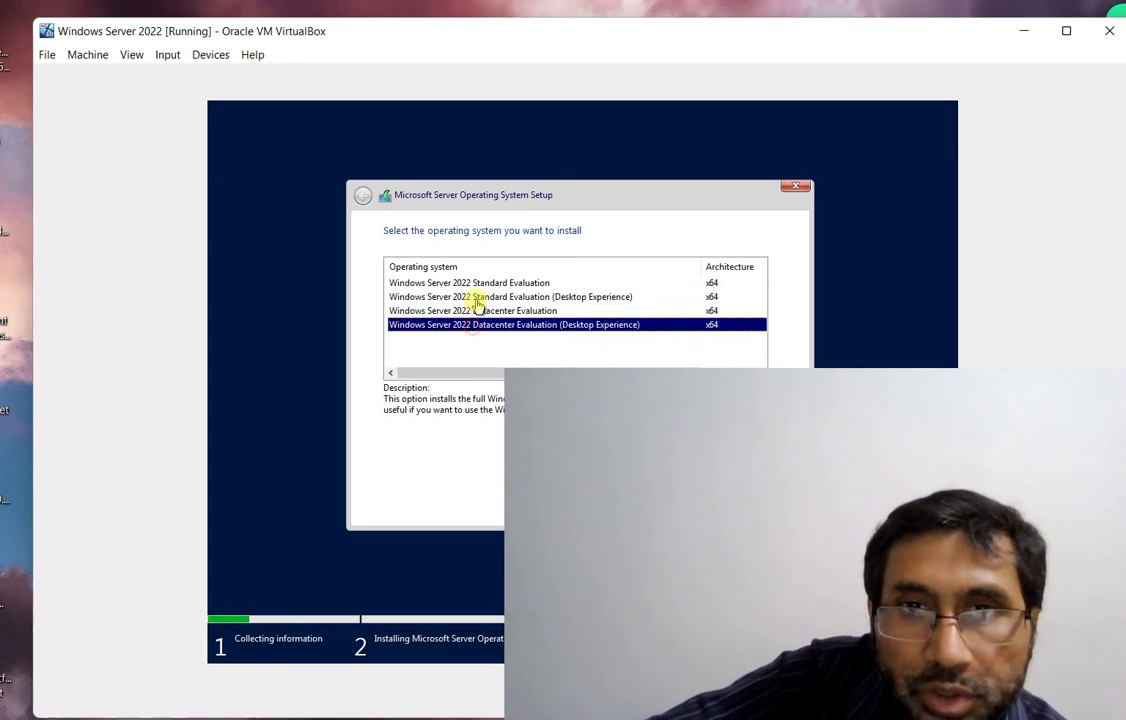
{"action": "left_click", "coordinate": [475, 297]}
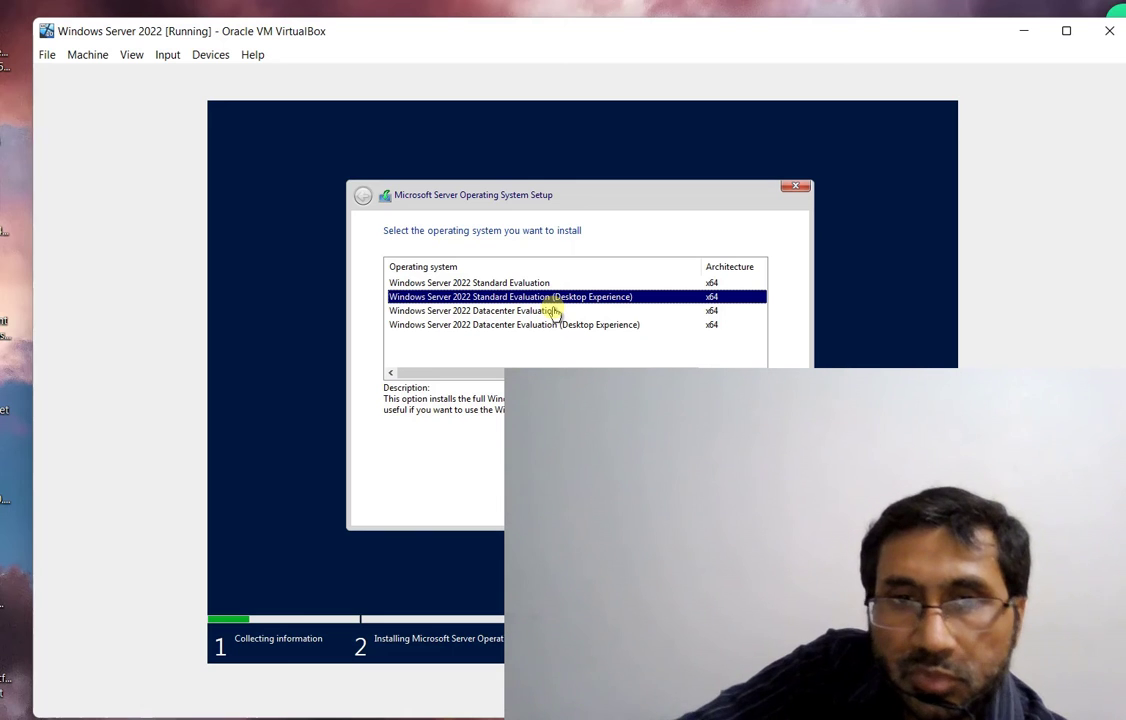
{"action": "left_click", "coordinate": [546, 283]}
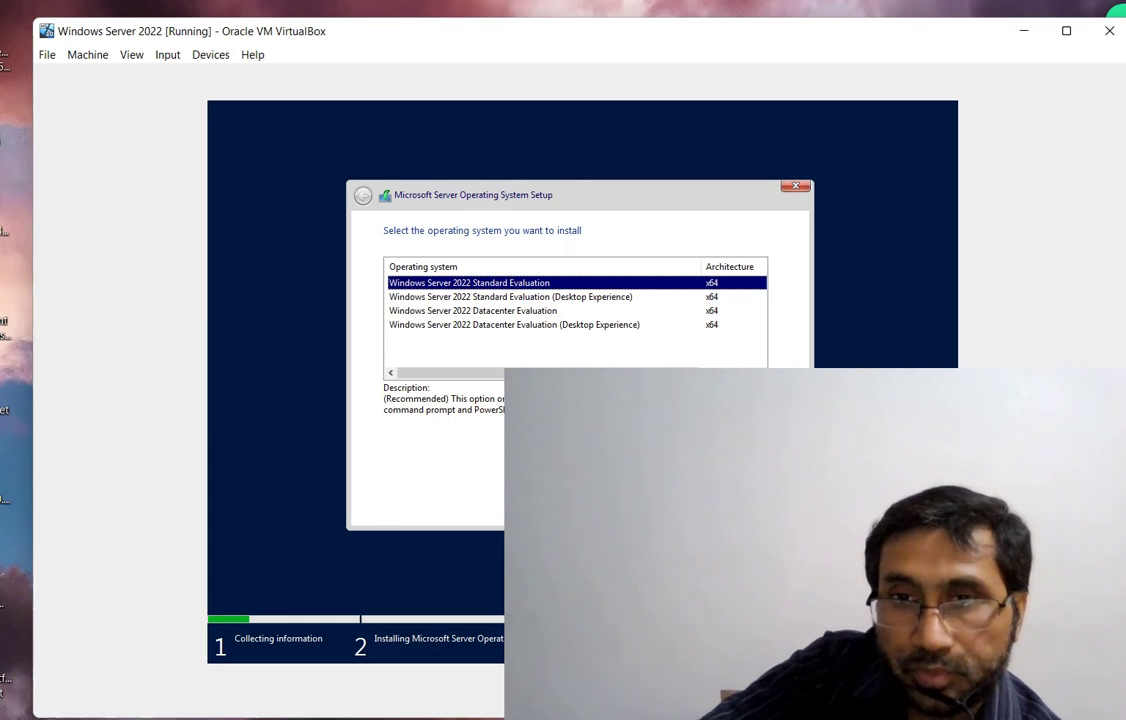
{"action": "left_click", "coordinate": [455, 297]}
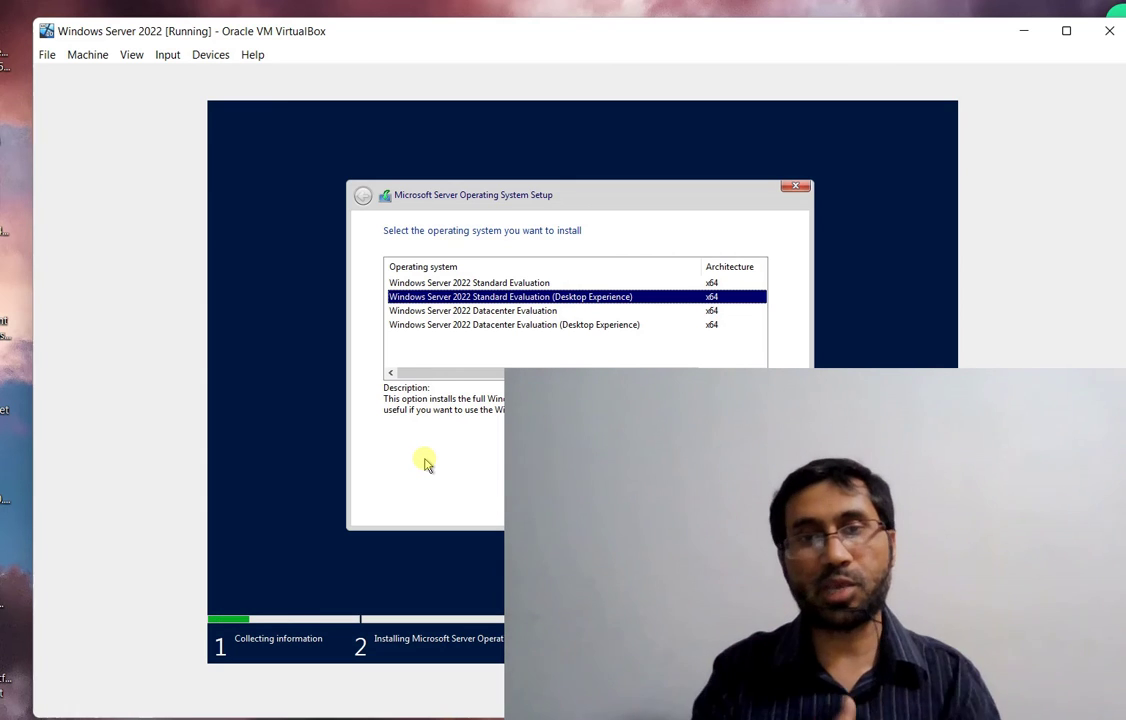
{"action": "left_click", "coordinate": [493, 283]}
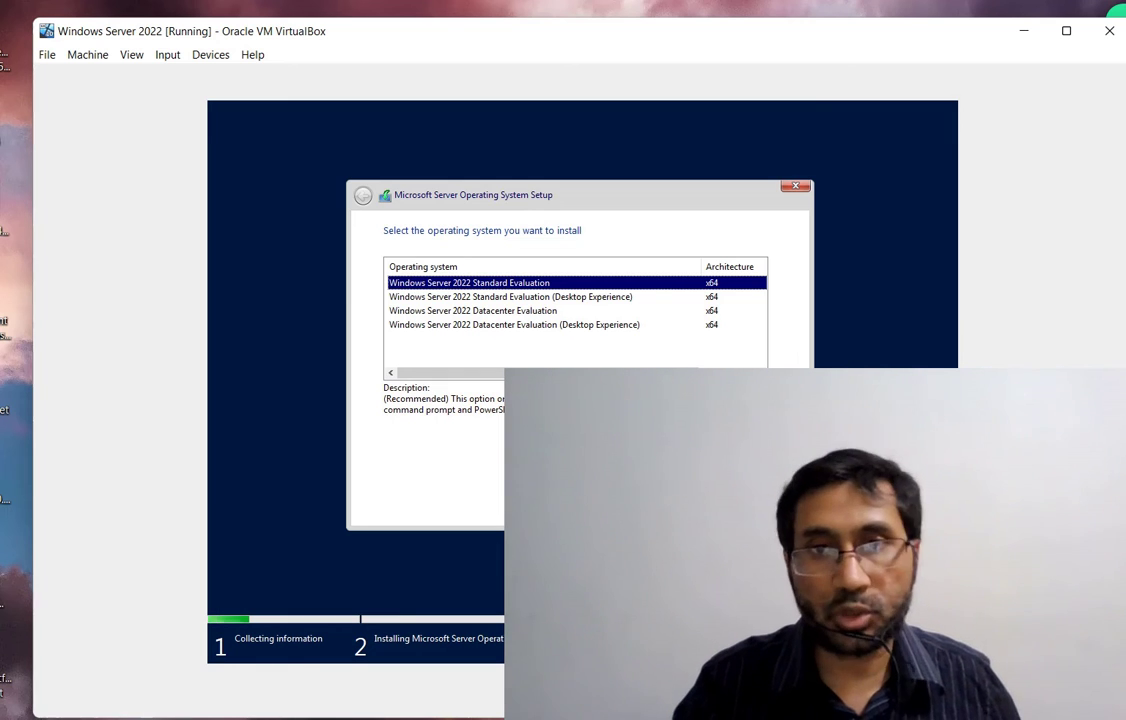
{"action": "left_click", "coordinate": [585, 297]}
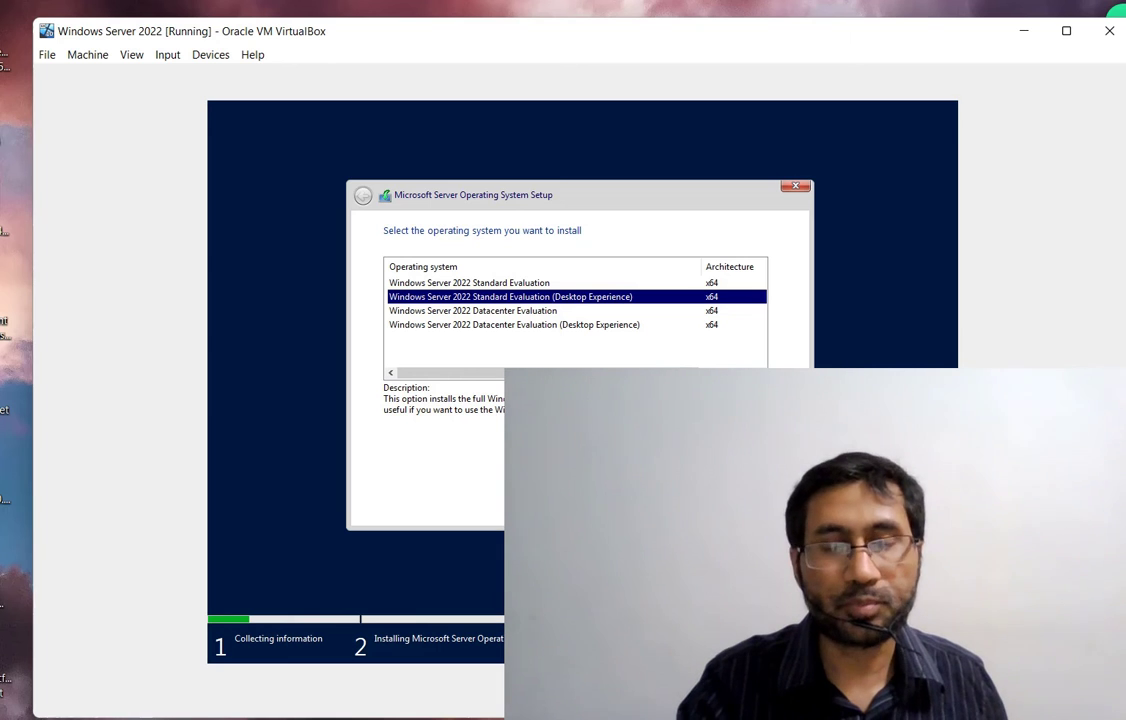
Scroll through the Microsoft Software License Terms, tick the acceptance box, and continue
{"action": "key", "text": "Return"}
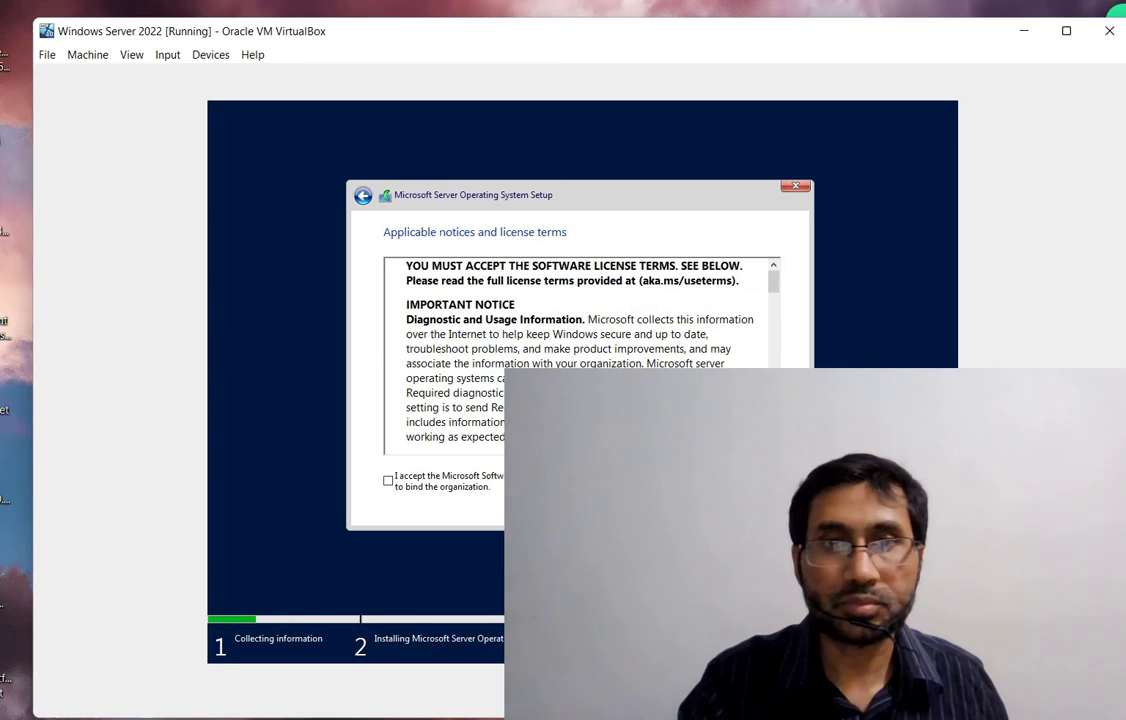
{"action": "scroll", "coordinate": [611, 335], "scroll_direction": "down", "scroll_amount": 5}
{"action": "scroll", "coordinate": [770, 312], "scroll_direction": "down", "scroll_amount": 5}
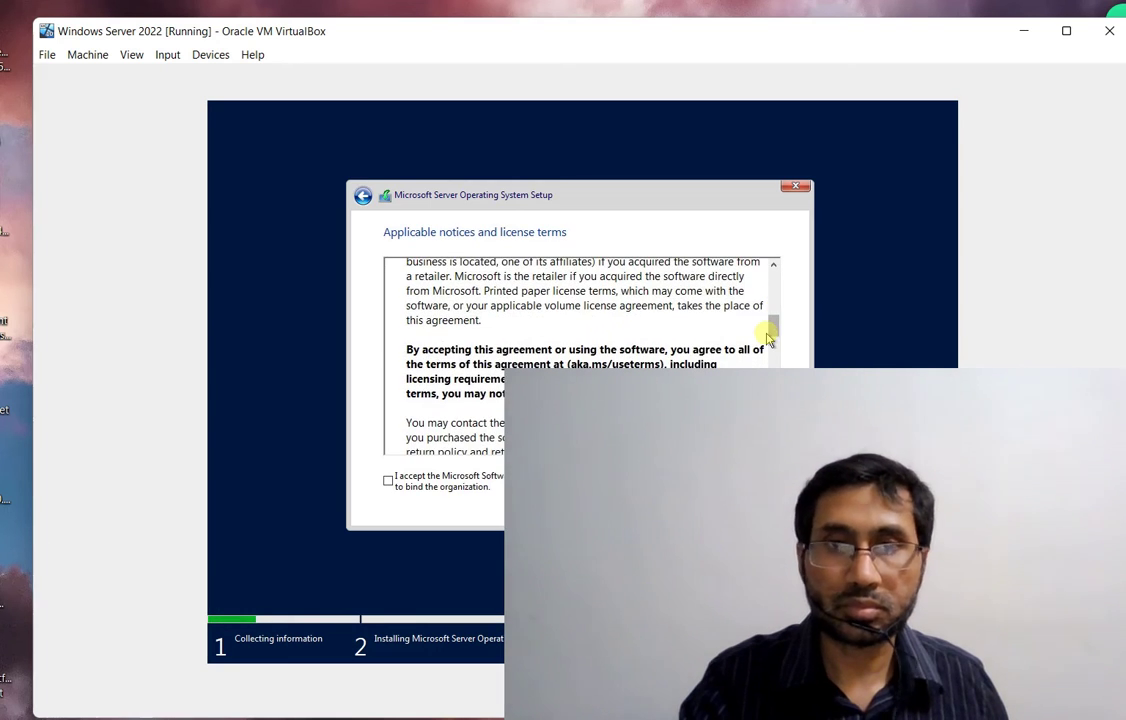
{"action": "left_click", "coordinate": [768, 328]}
{"action": "left_click", "coordinate": [768, 328]}
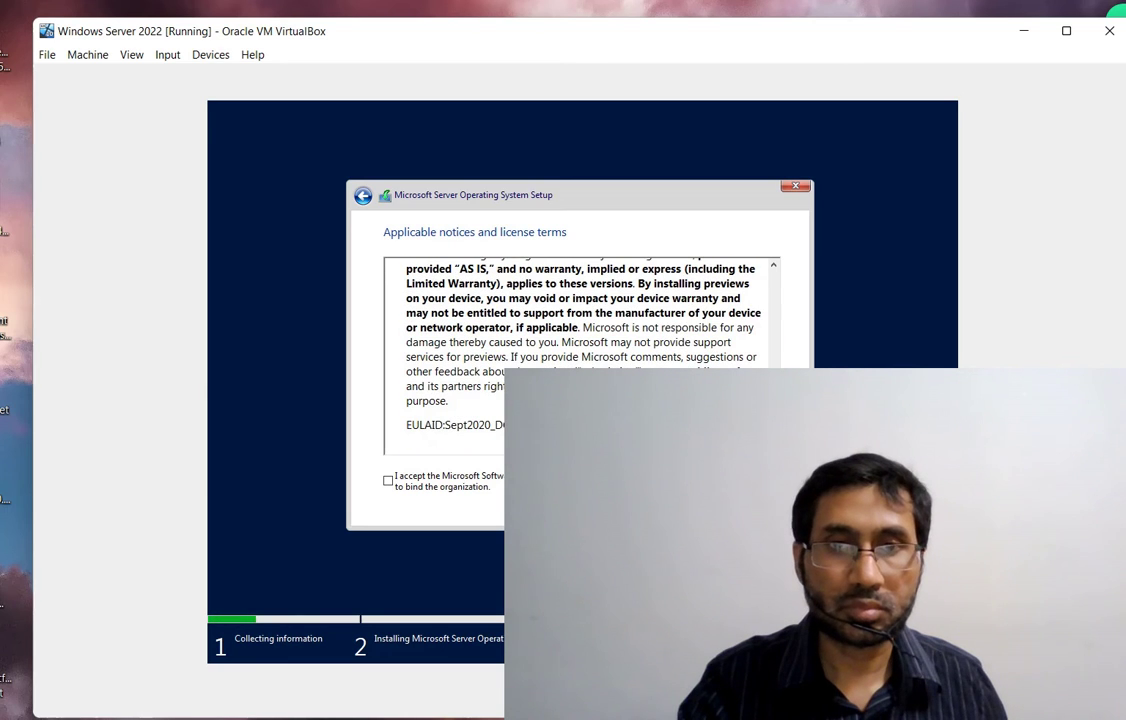
{"action": "left_click", "coordinate": [388, 481]}
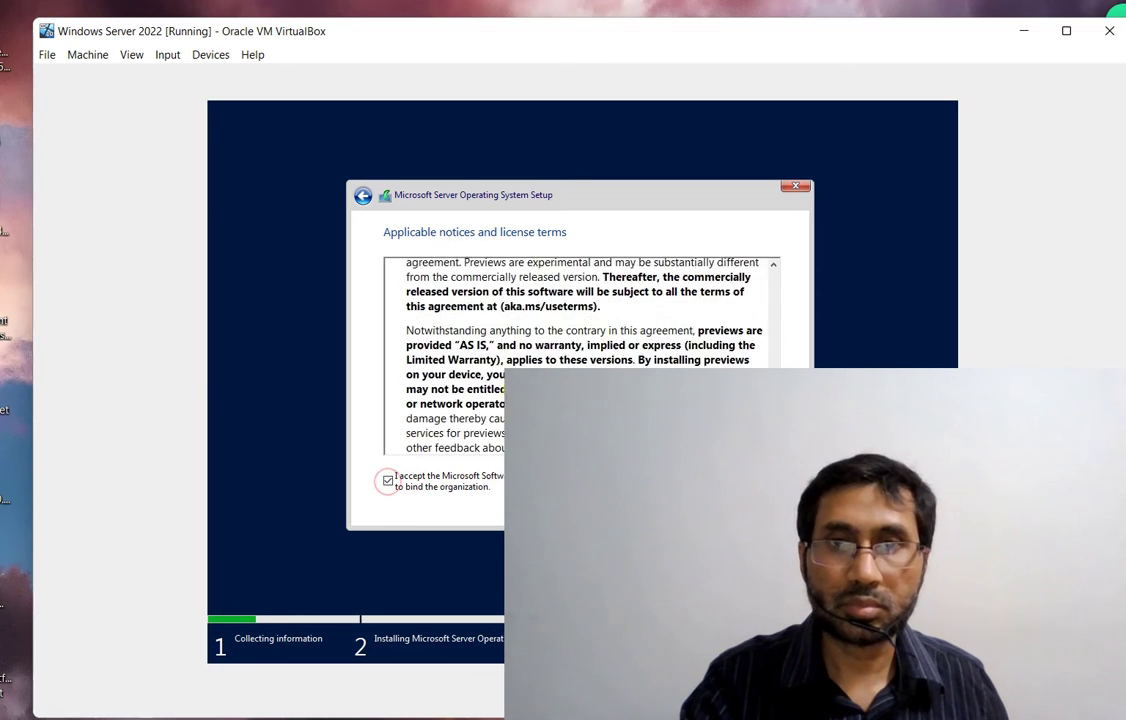
{"action": "scroll", "coordinate": [580, 350], "scroll_direction": "down", "scroll_amount": 10}
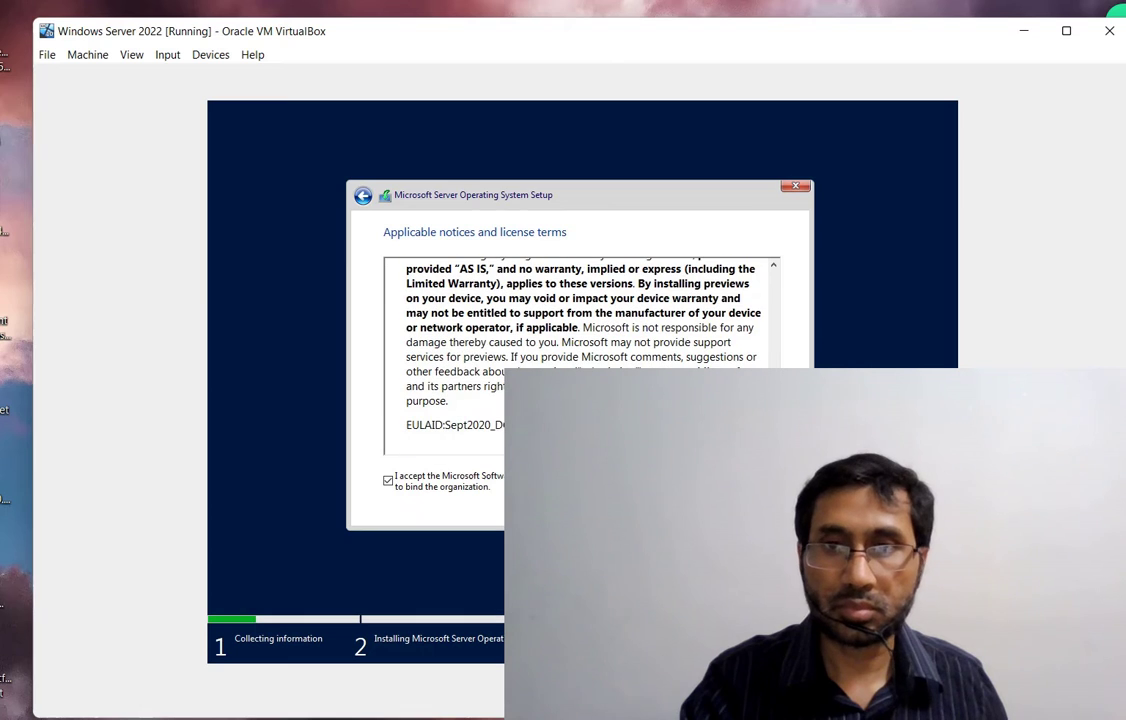
{"action": "left_click", "coordinate": [757, 505]}
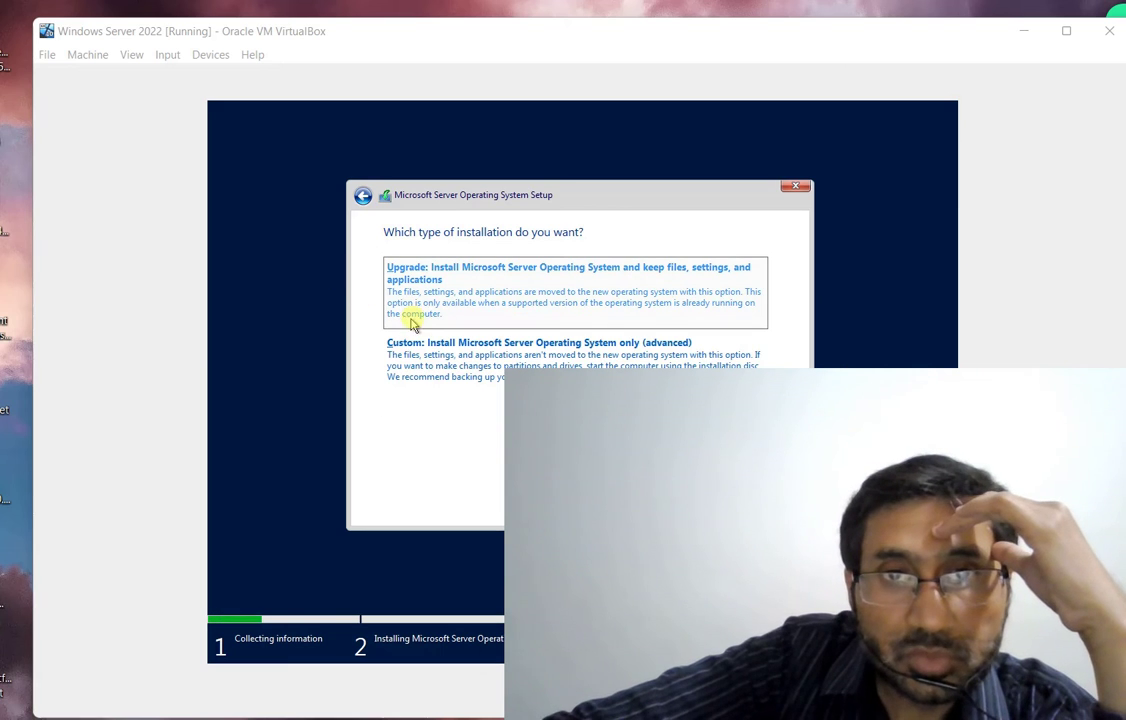
Choose 'Custom: Install Microsoft Server Operating System only (advanced)'
{"action": "left_click", "coordinate": [435, 349]}
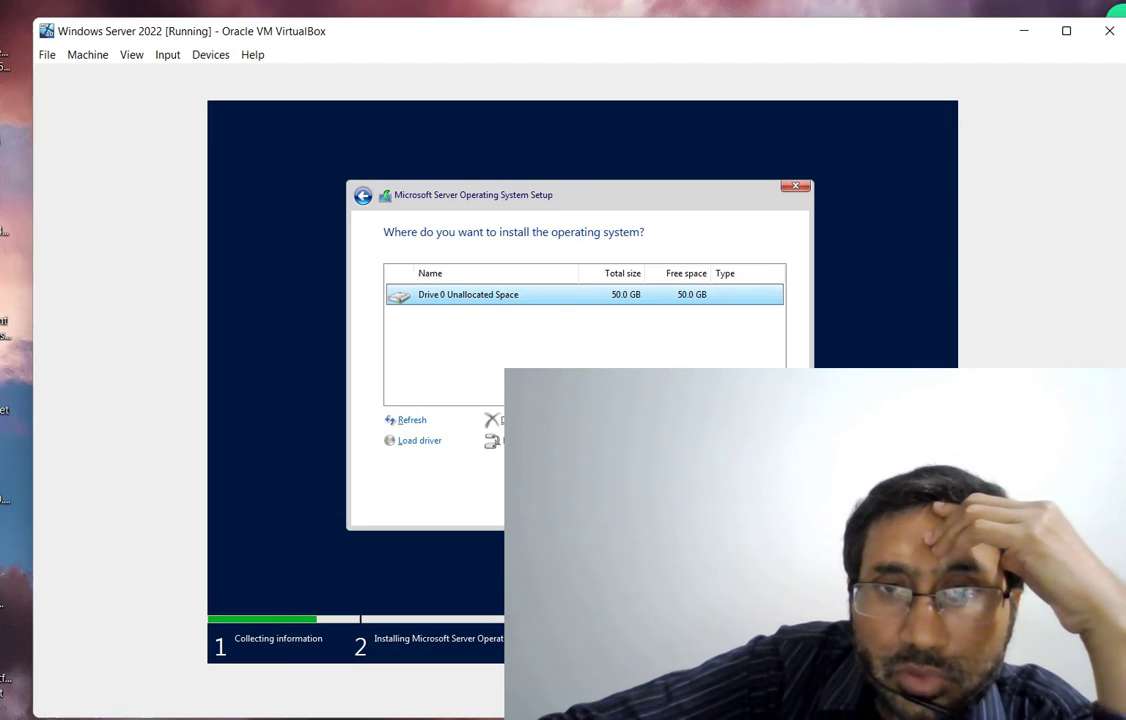
Install Windows Server onto Drive 0's unallocated space and let the VM reboot
{"action": "left_click", "coordinate": [760, 505]}
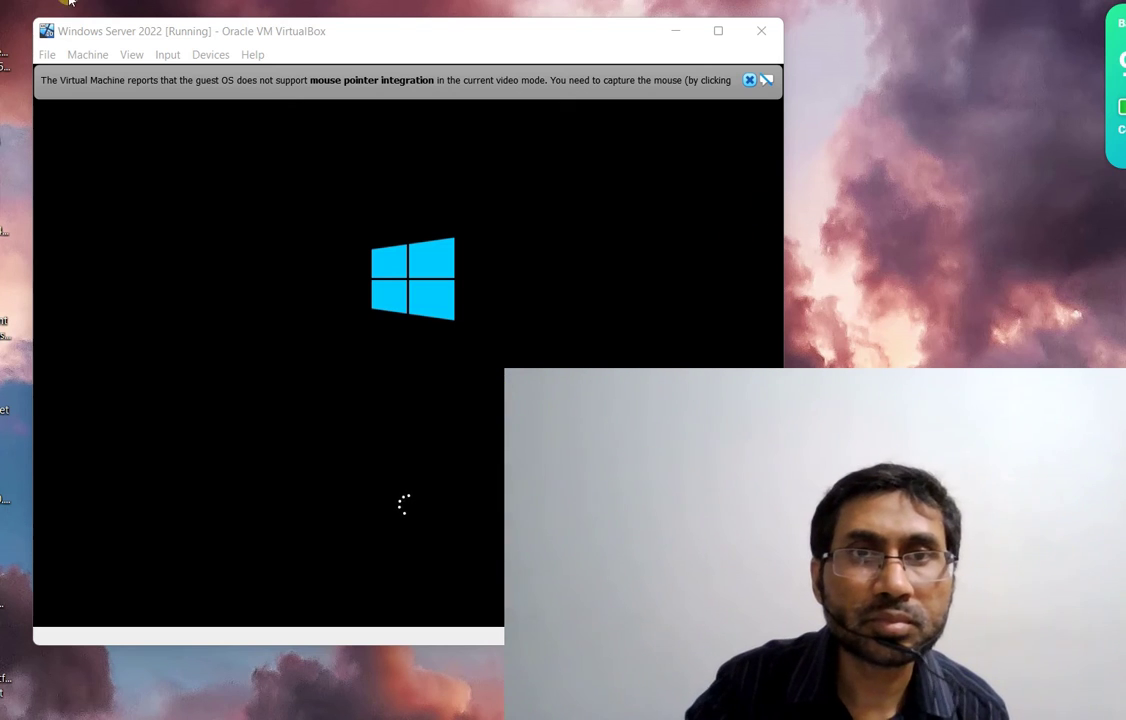
{"action": "left_click", "coordinate": [749, 80]}
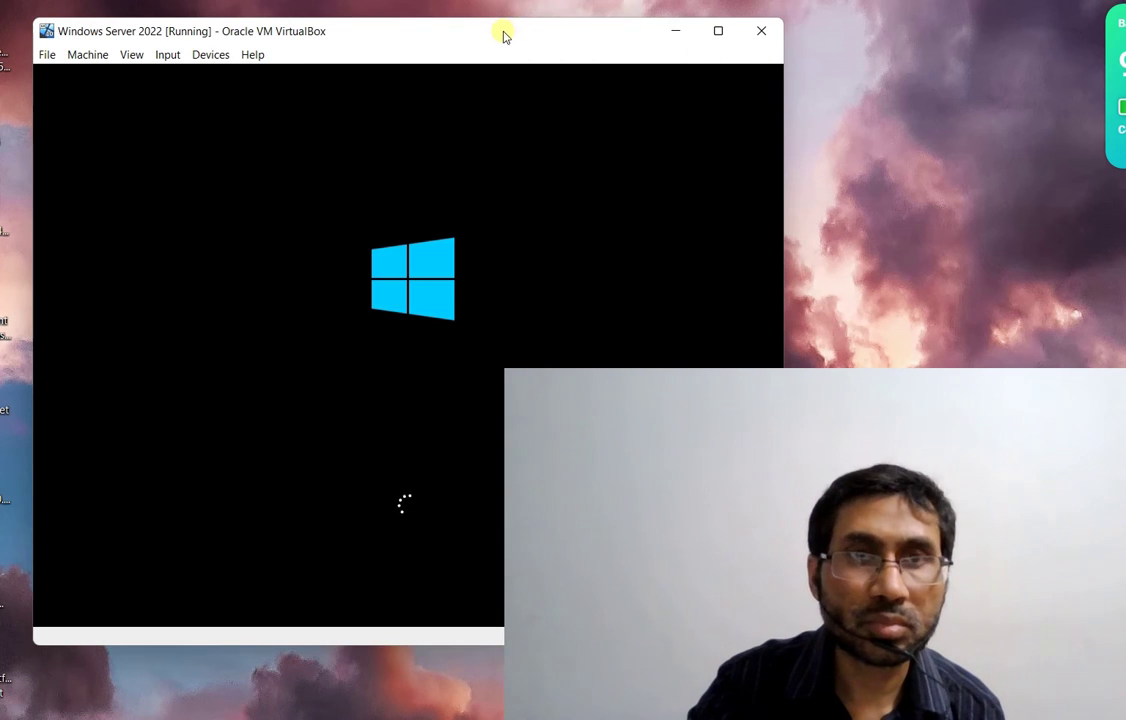
{"action": "mouse_move", "coordinate": [503, 33]}
{"action": "left_mouse_down"}
{"action": "mouse_move", "coordinate": [521, 36]}
{"action": "mouse_move", "coordinate": [511, 38]}
{"action": "left_mouse_up"}
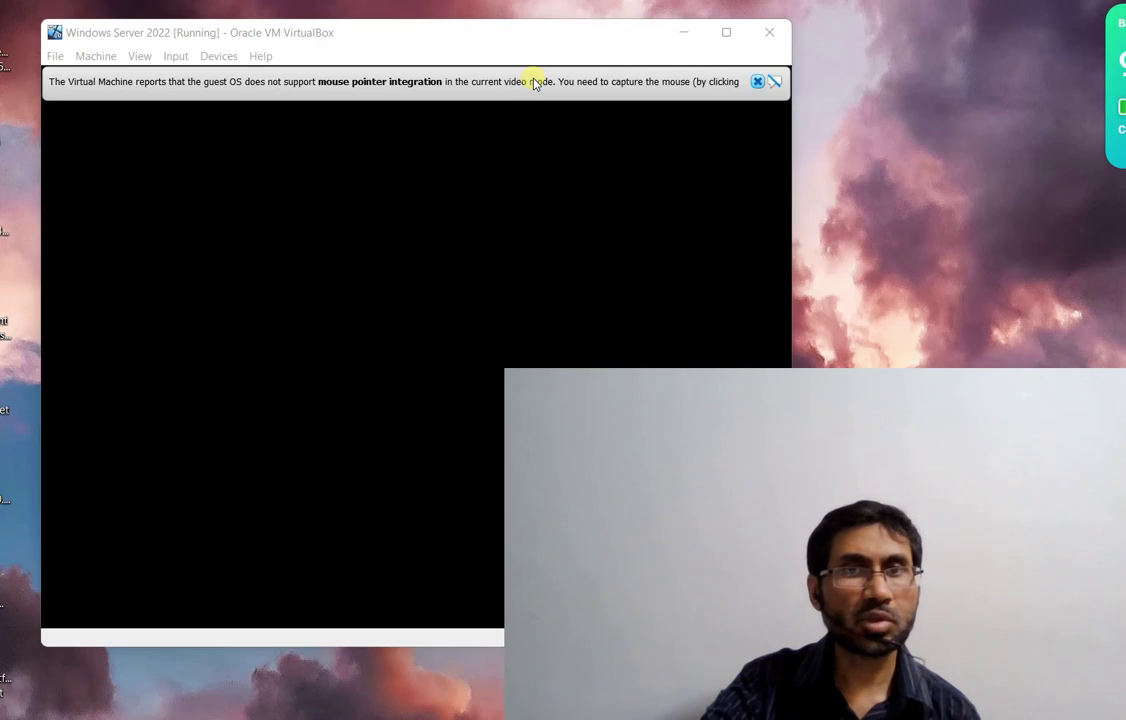
Dismiss the mouse integration notice, refocus the administrator password field, and nudge the VM window right
{"action": "left_click", "coordinate": [760, 83]}
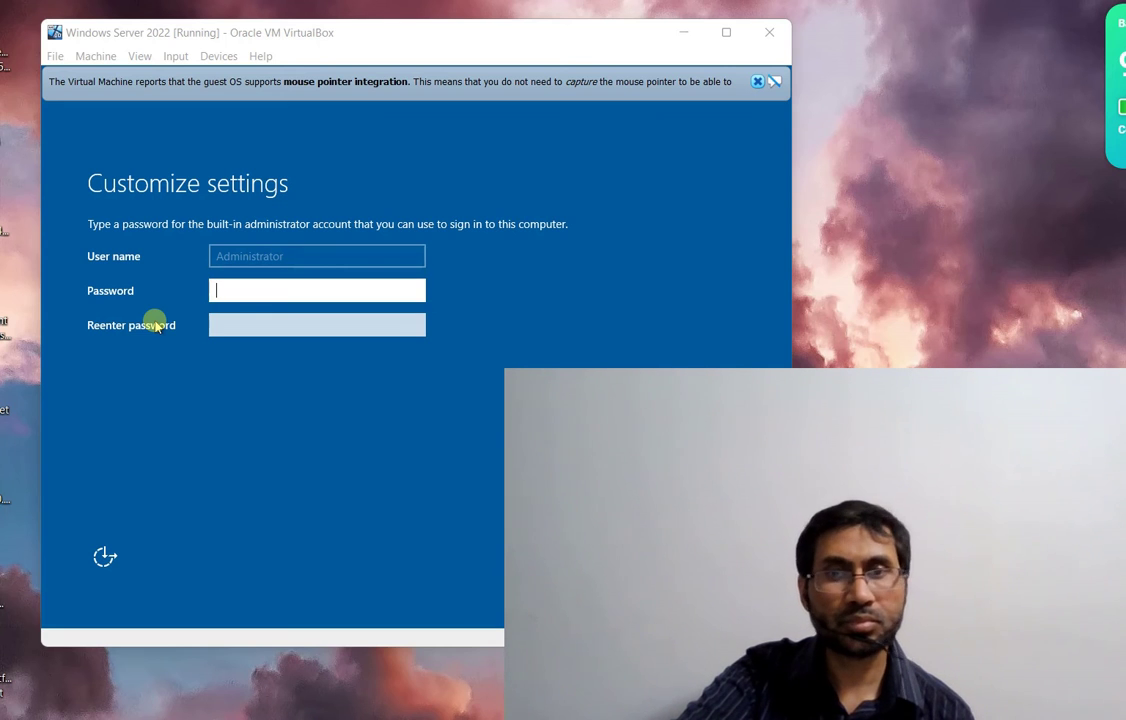
{"action": "left_click", "coordinate": [243, 323]}
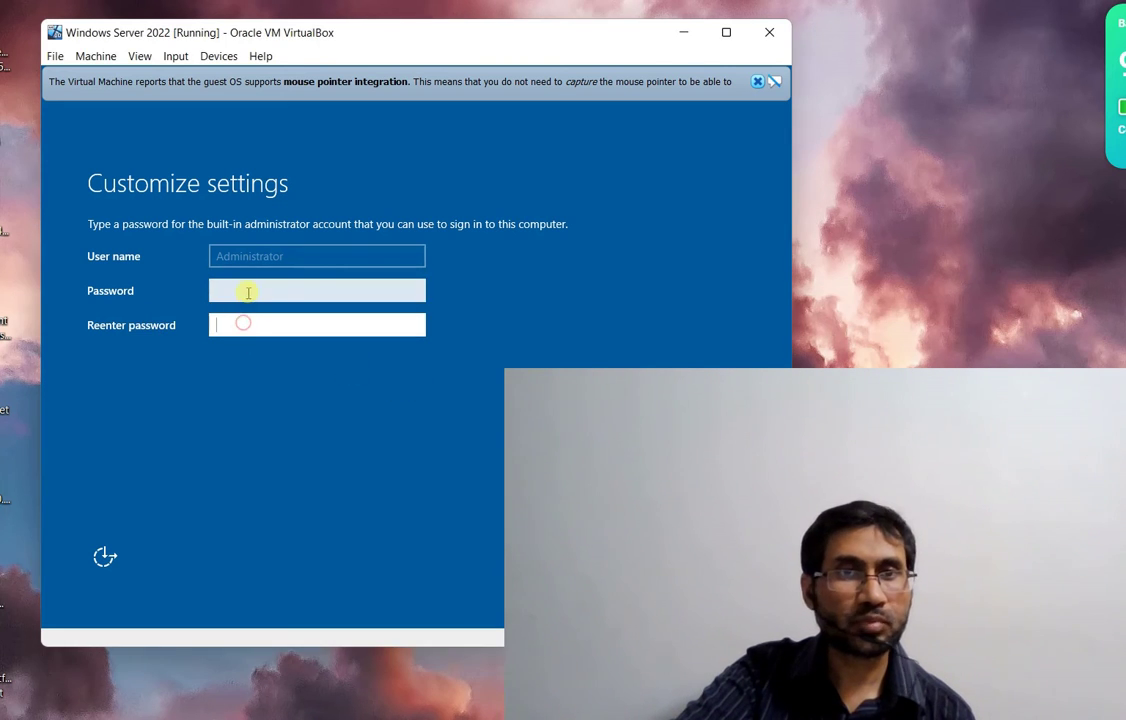
{"action": "left_click", "coordinate": [248, 291]}
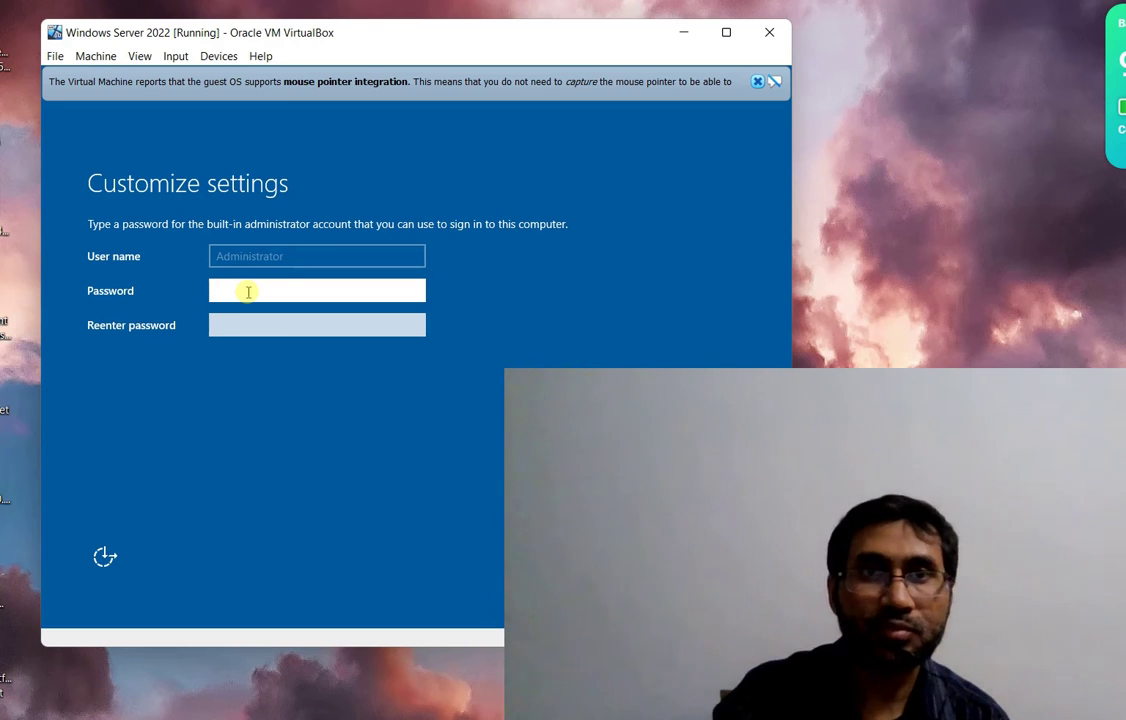
{"action": "left_click_drag", "start_coordinate": [366, 42], "coordinate": [398, 45]}
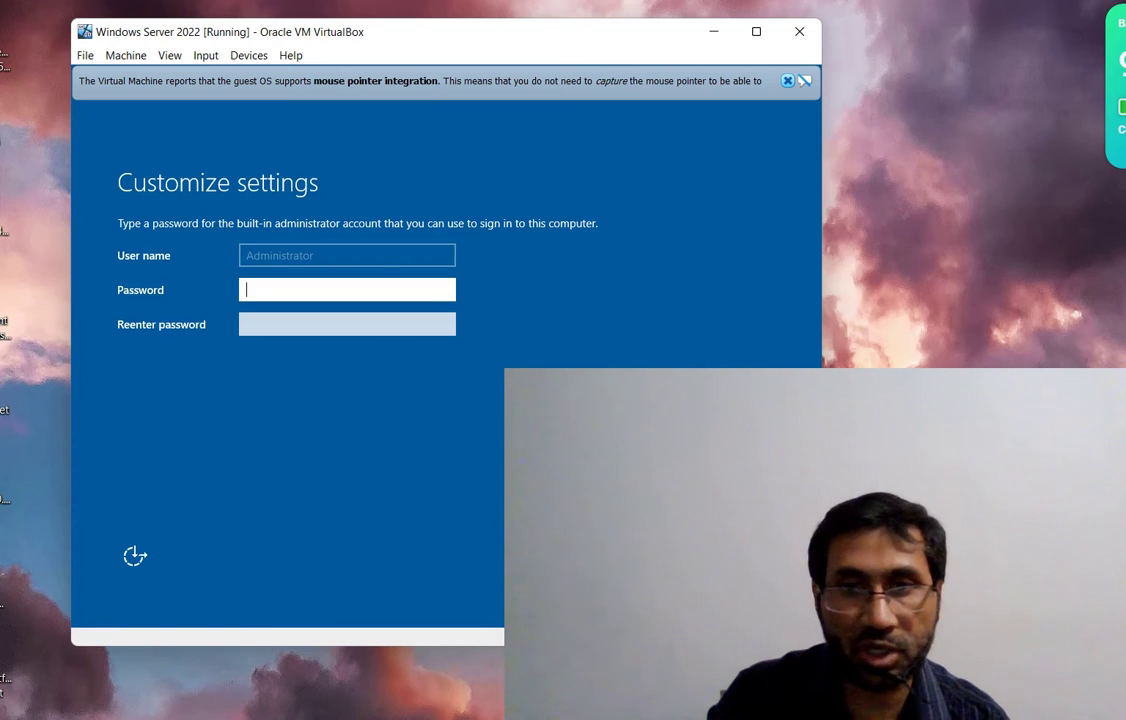
Enter the administrator password in both fields and finish Customize settings
{"action": "key", "text": "Return"}
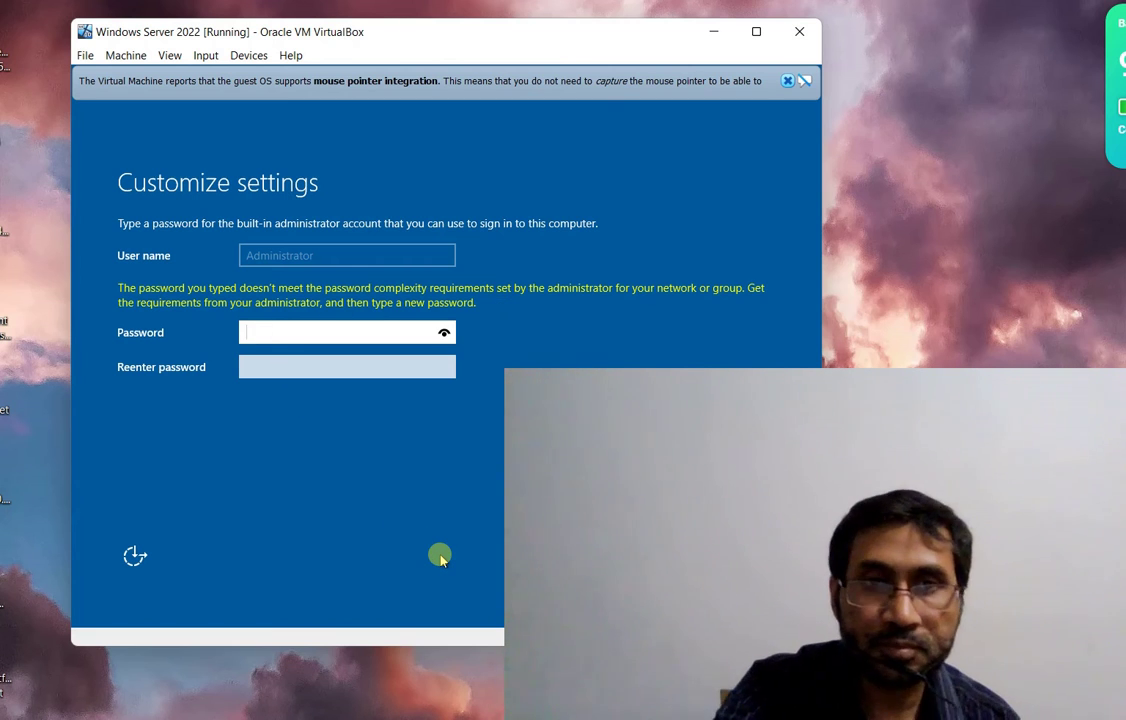
{"action": "type", "text": "P"}
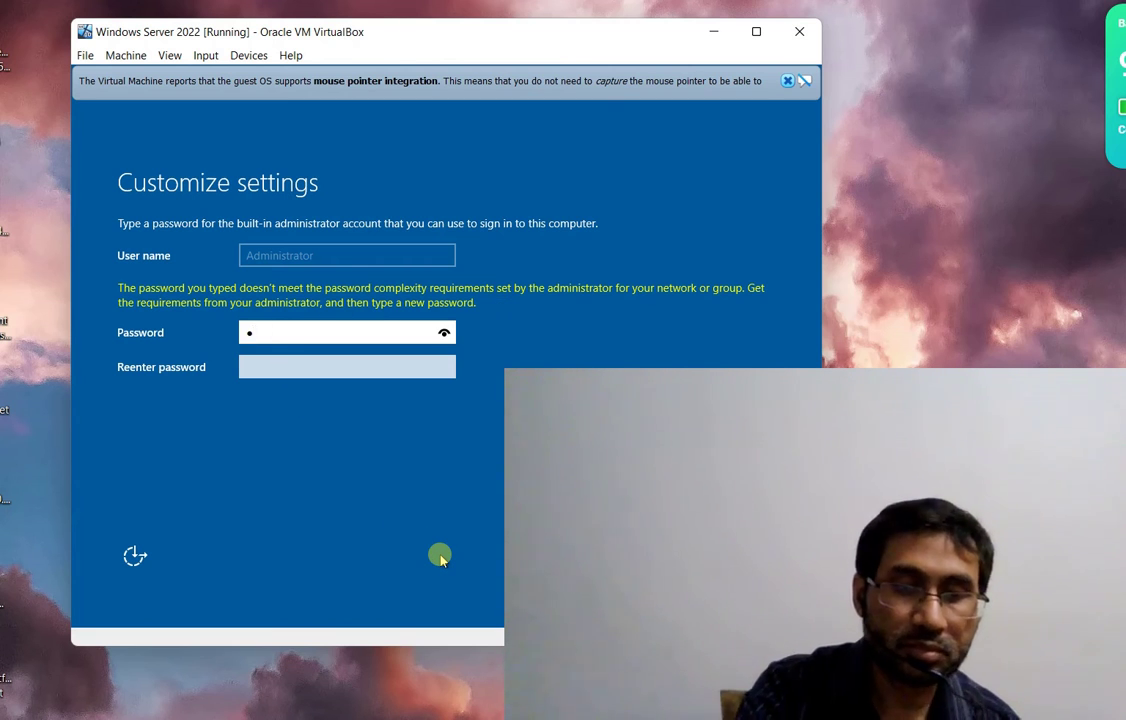
{"action": "type", "text": "as"}
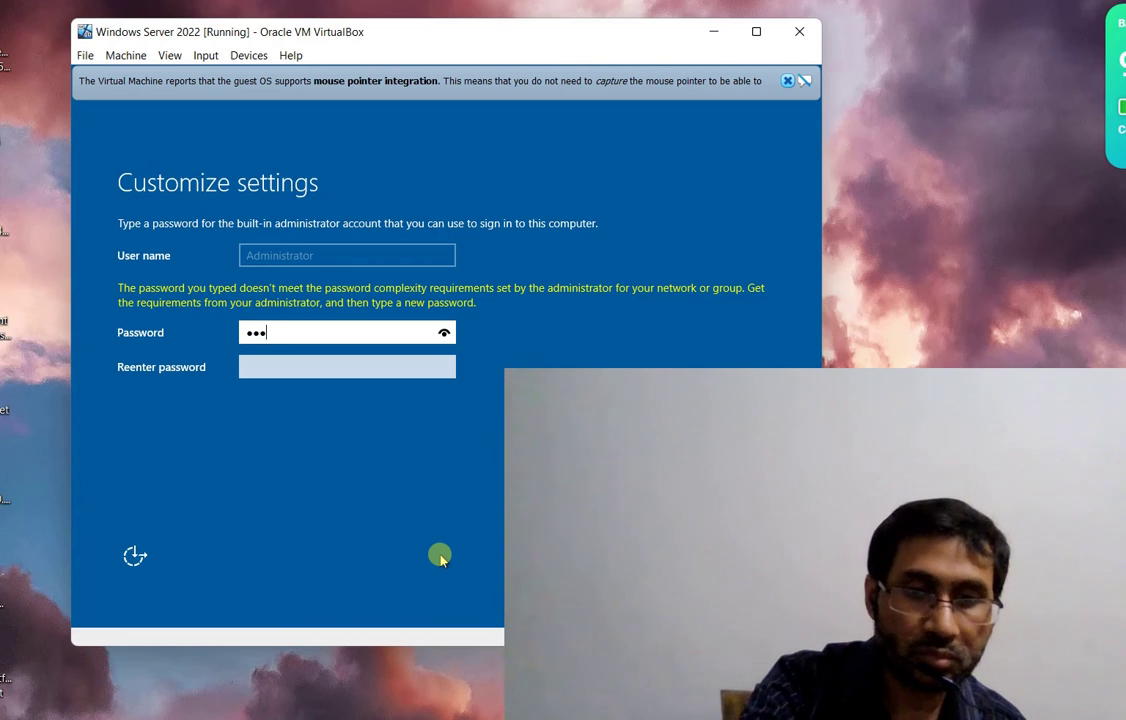
{"action": "type", "text": "swor"}
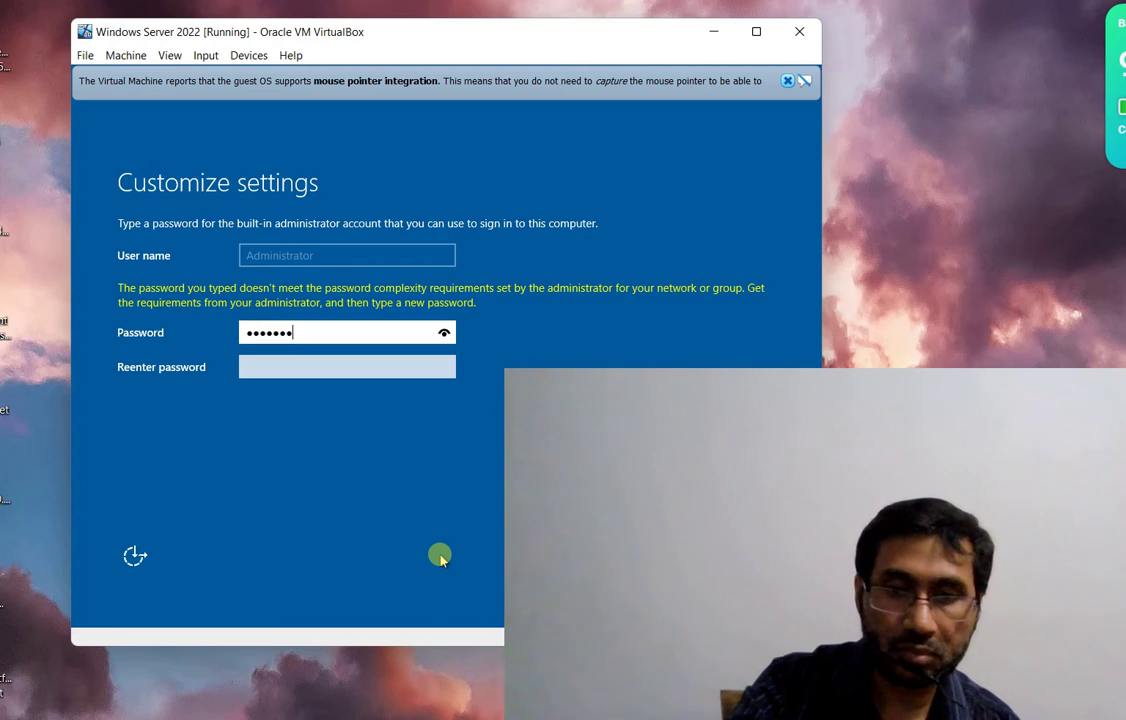
{"action": "type", "text": "d@123"}
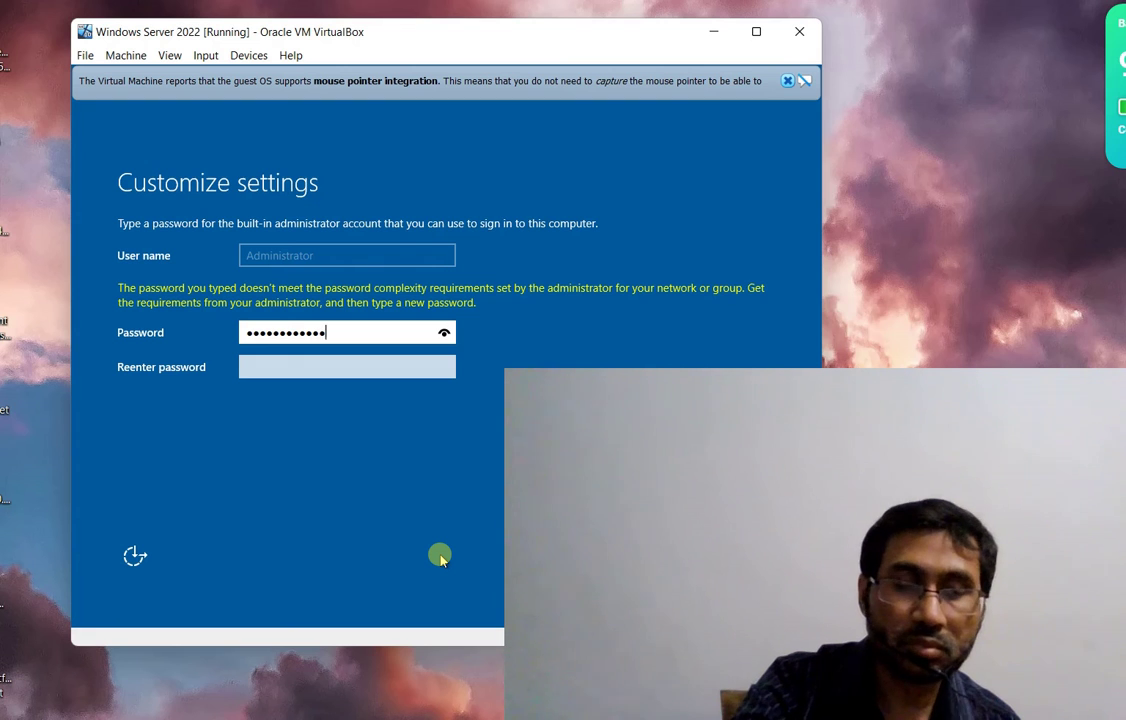
{"action": "type", "text": "456"}
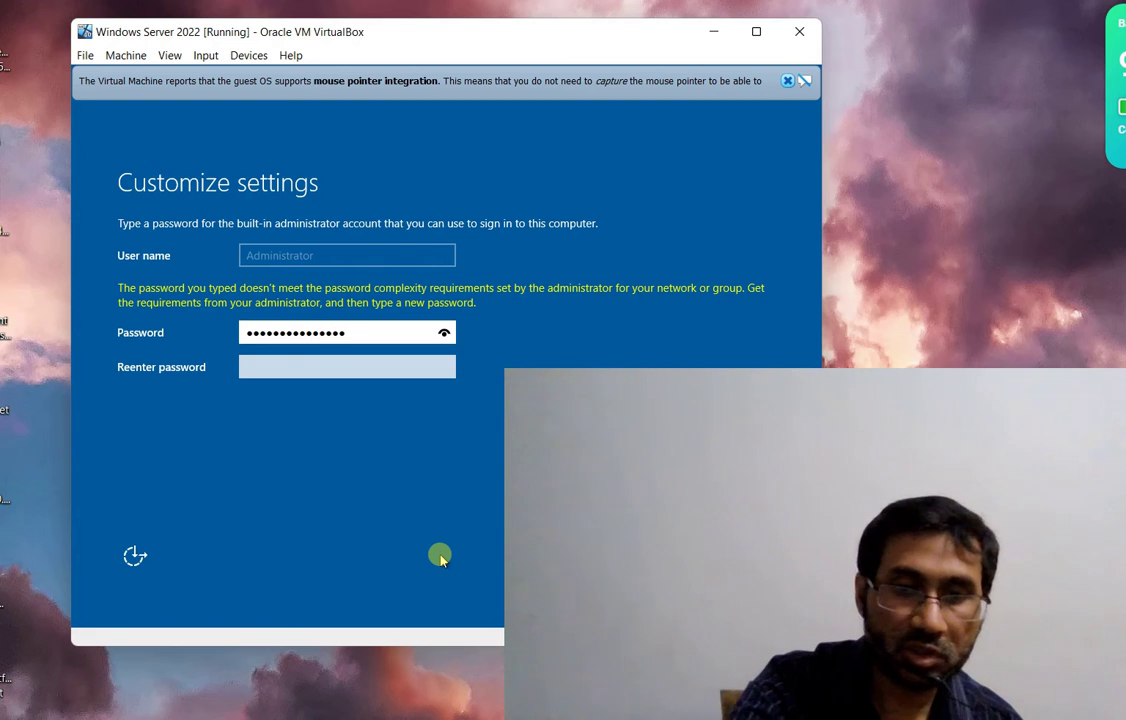
{"action": "type", "text": "78"}
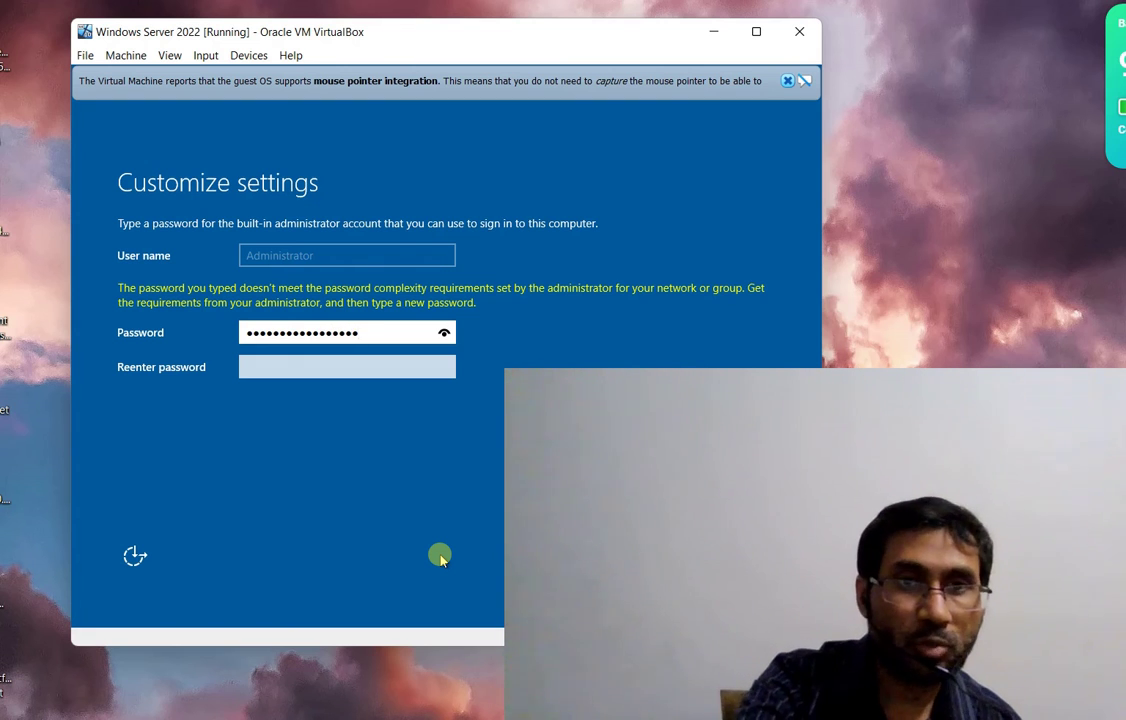
{"action": "key", "text": "Tab"}
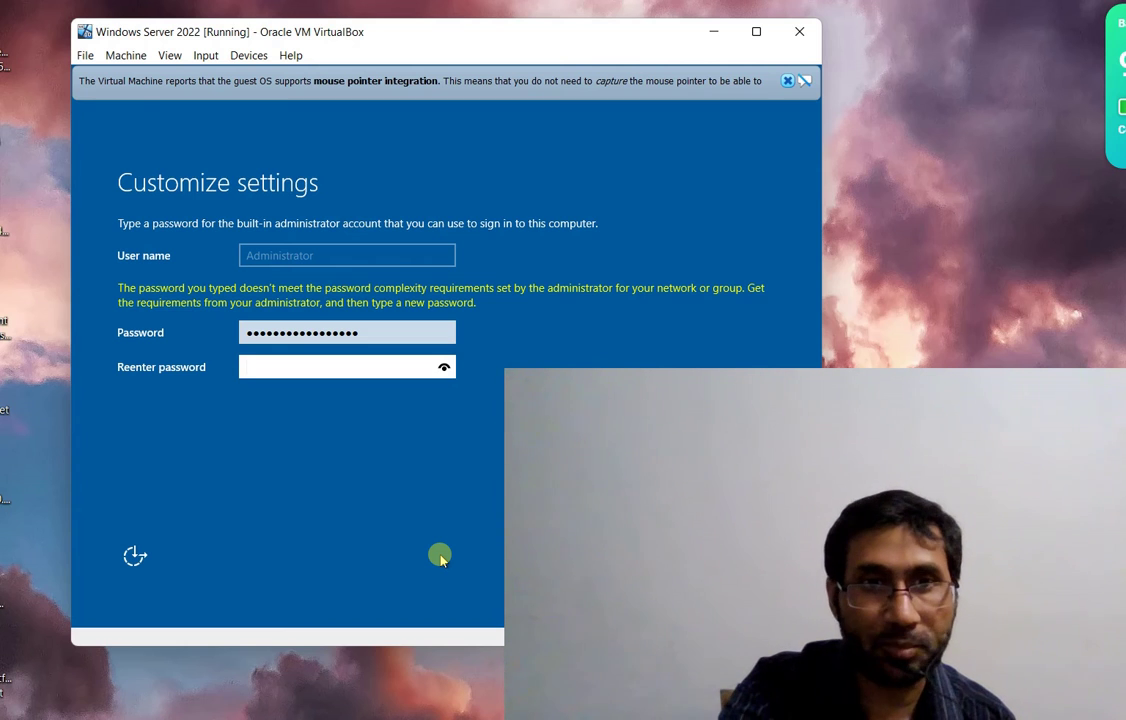
{"action": "type", "text": "Passw"}
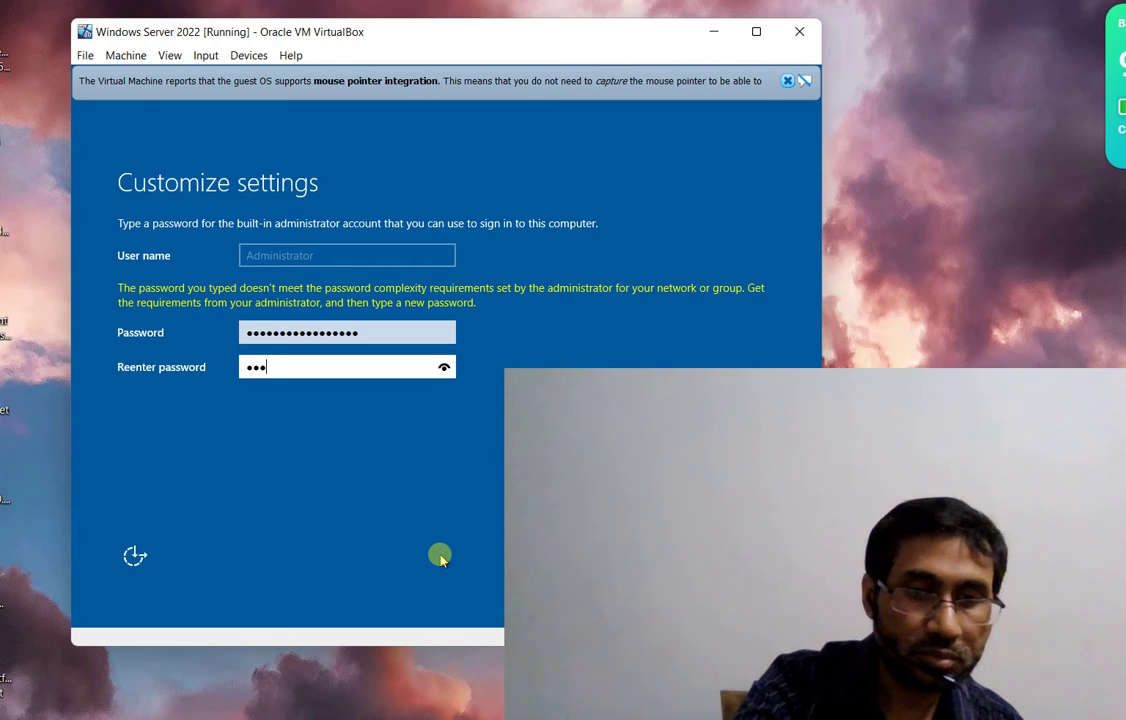
{"action": "type", "text": "ord@1"}
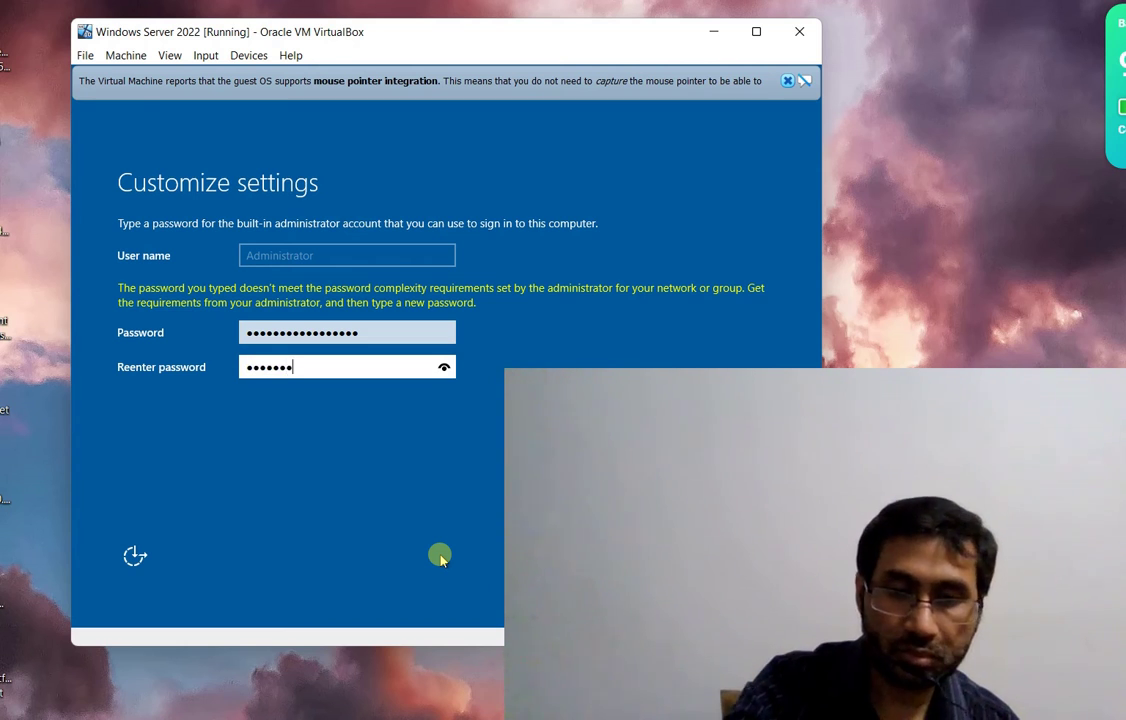
{"action": "type", "text": "23"}
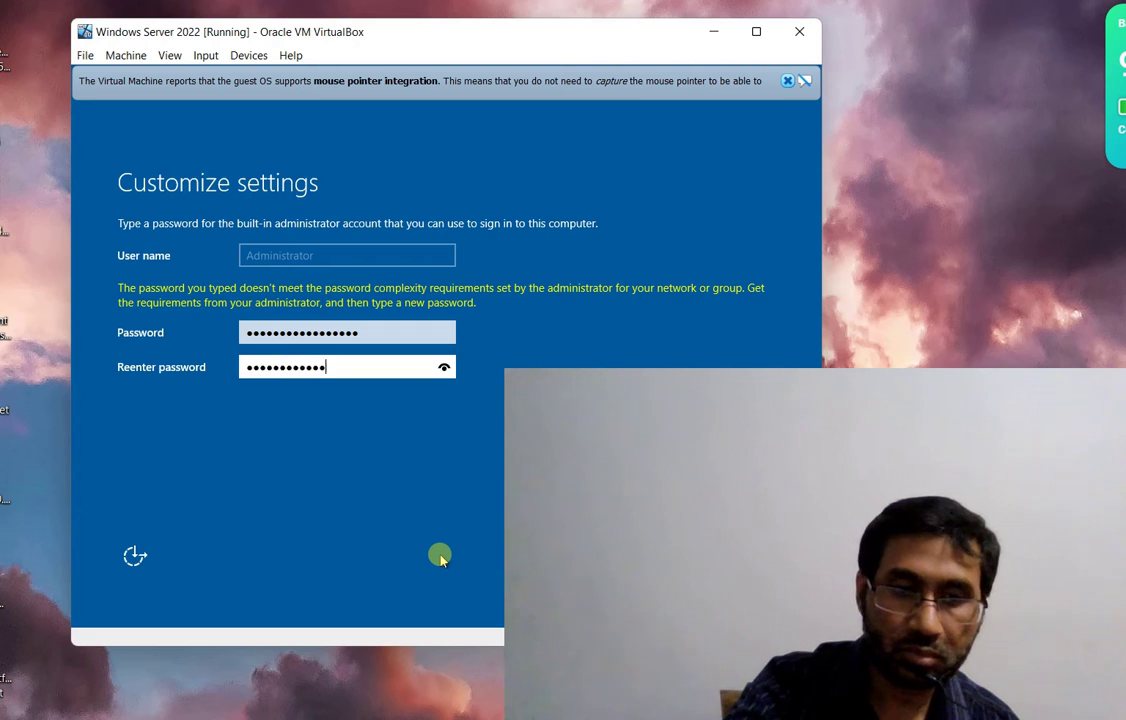
{"action": "type", "text": "456"}
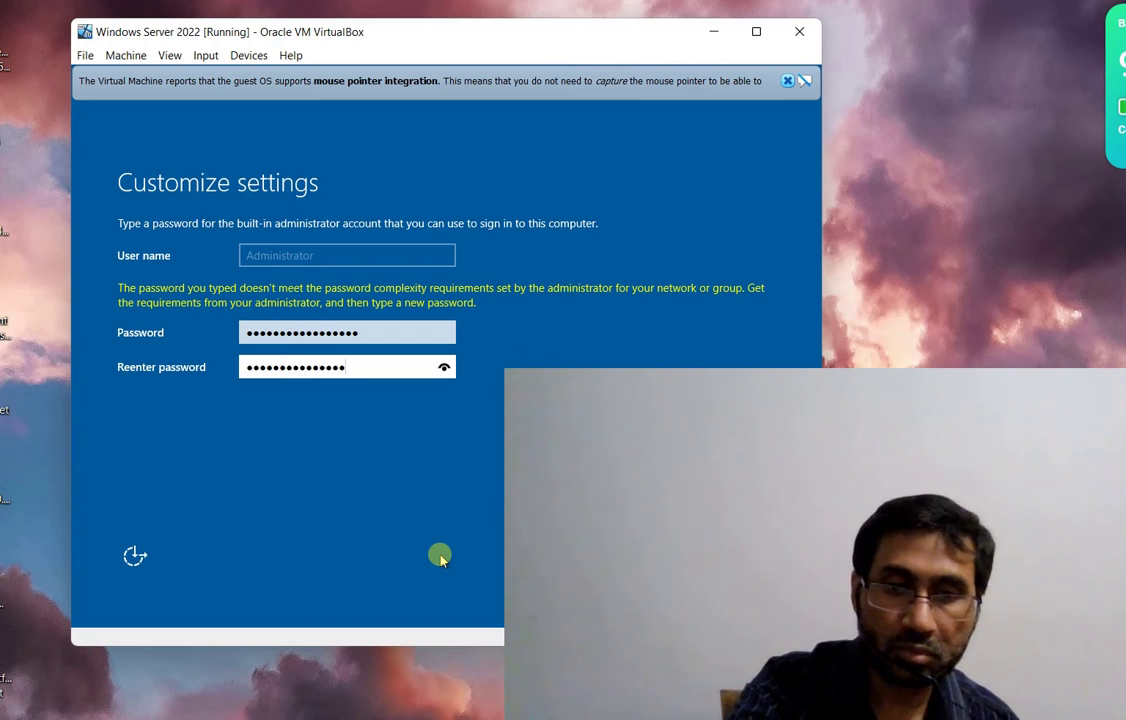
{"action": "type", "text": "78"}
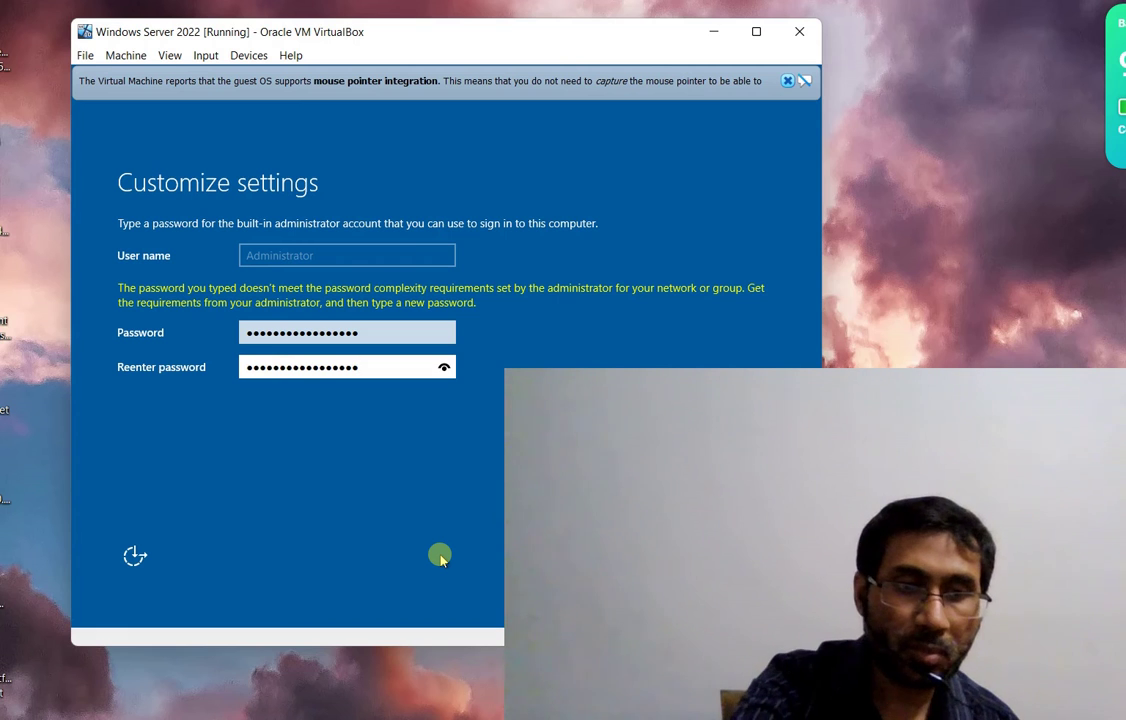
{"action": "key", "text": "Tab"}
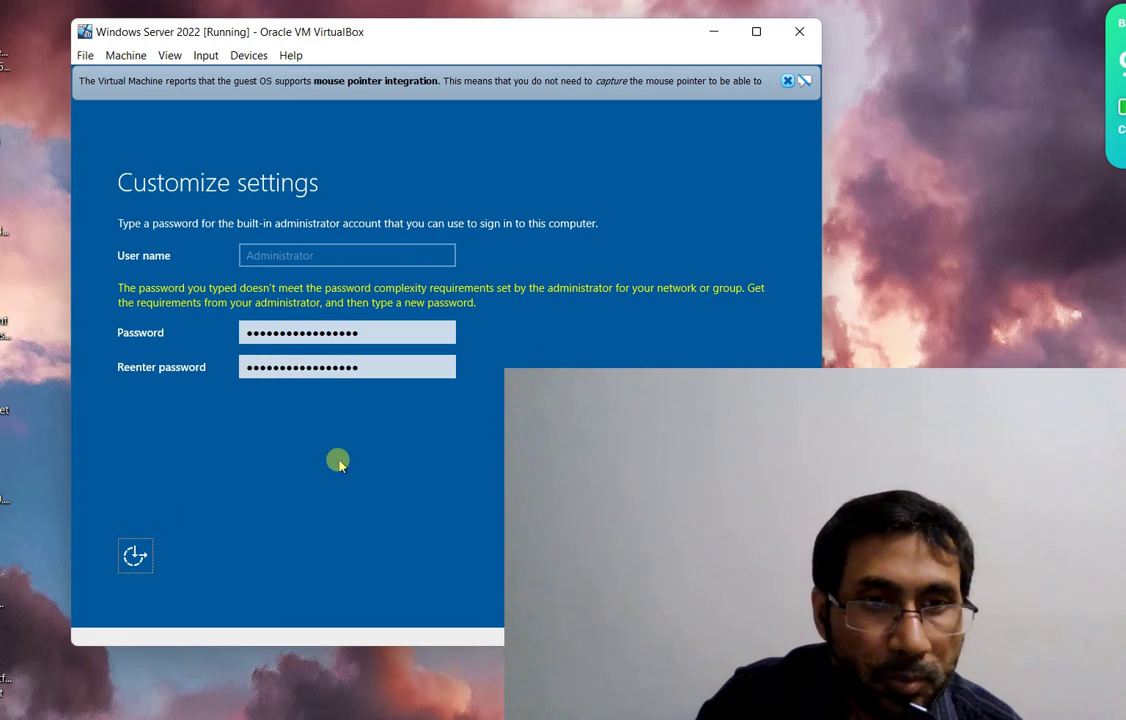
{"action": "key", "text": "Tab"}
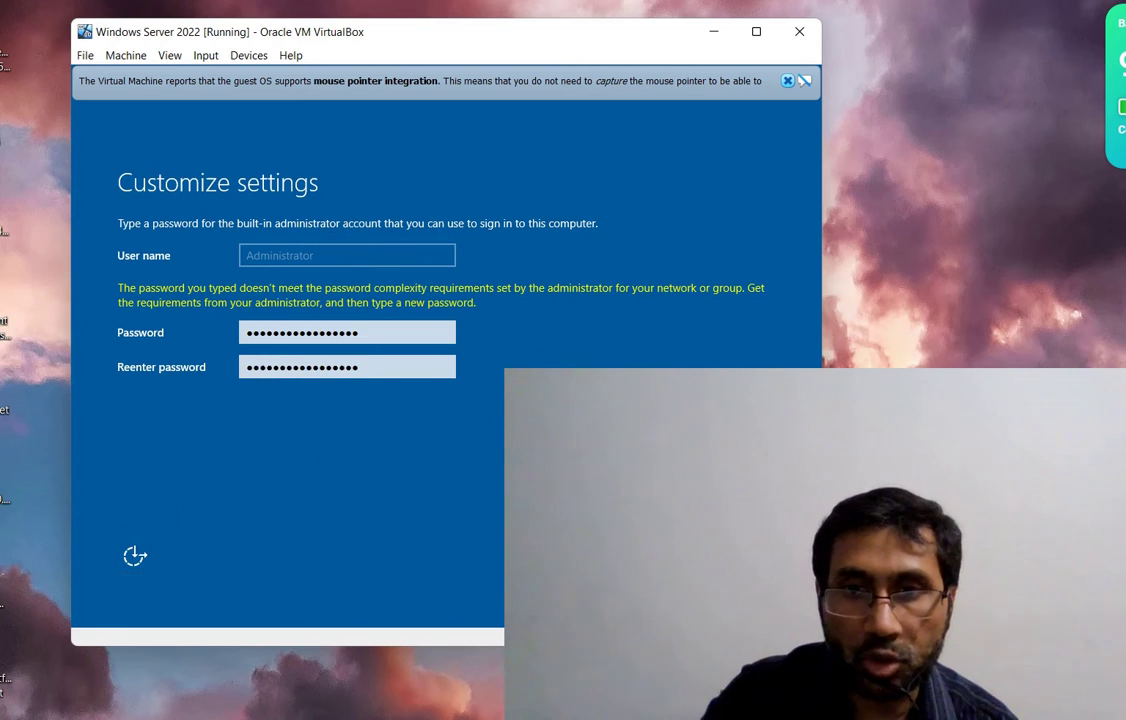
{"action": "key", "text": "Return"}
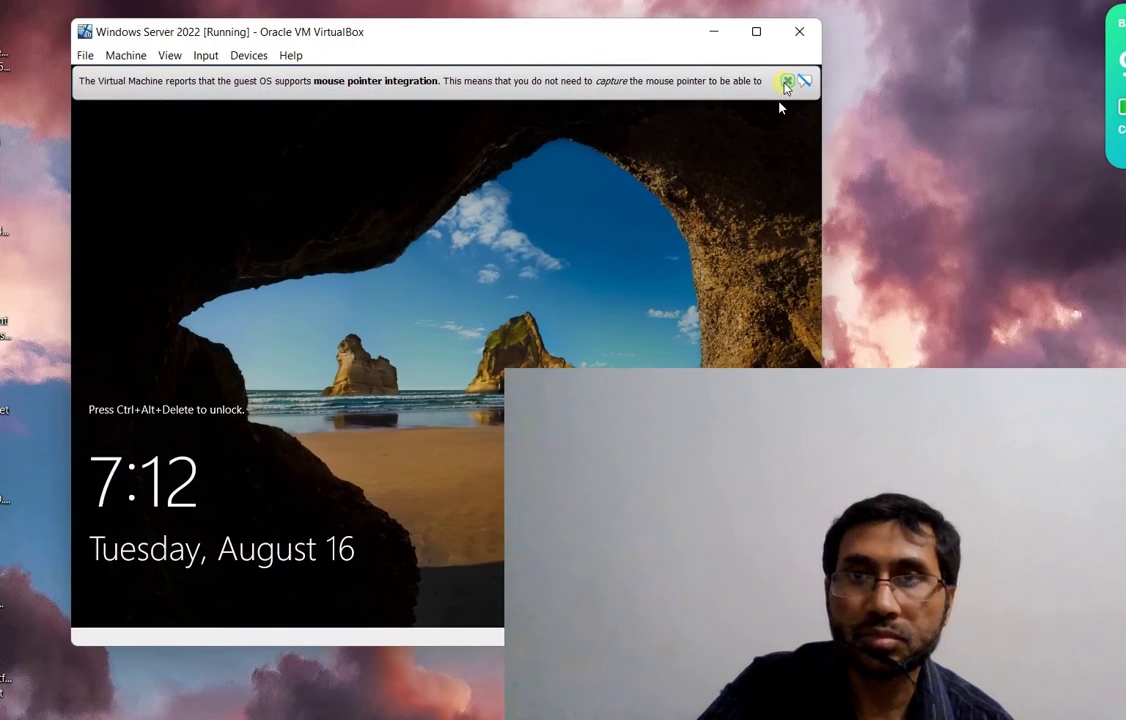
Maximize the VM window, get past the lock screen, and sign in as Administrator
{"action": "left_click", "coordinate": [786, 82]}
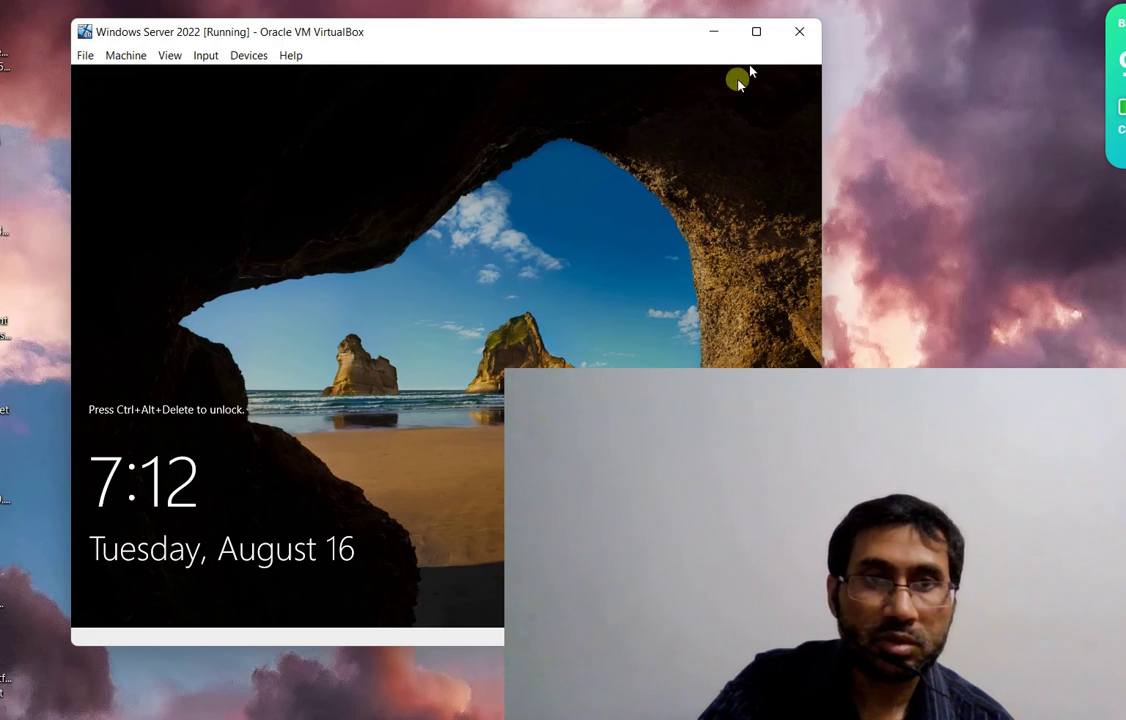
{"action": "left_click", "coordinate": [755, 31]}
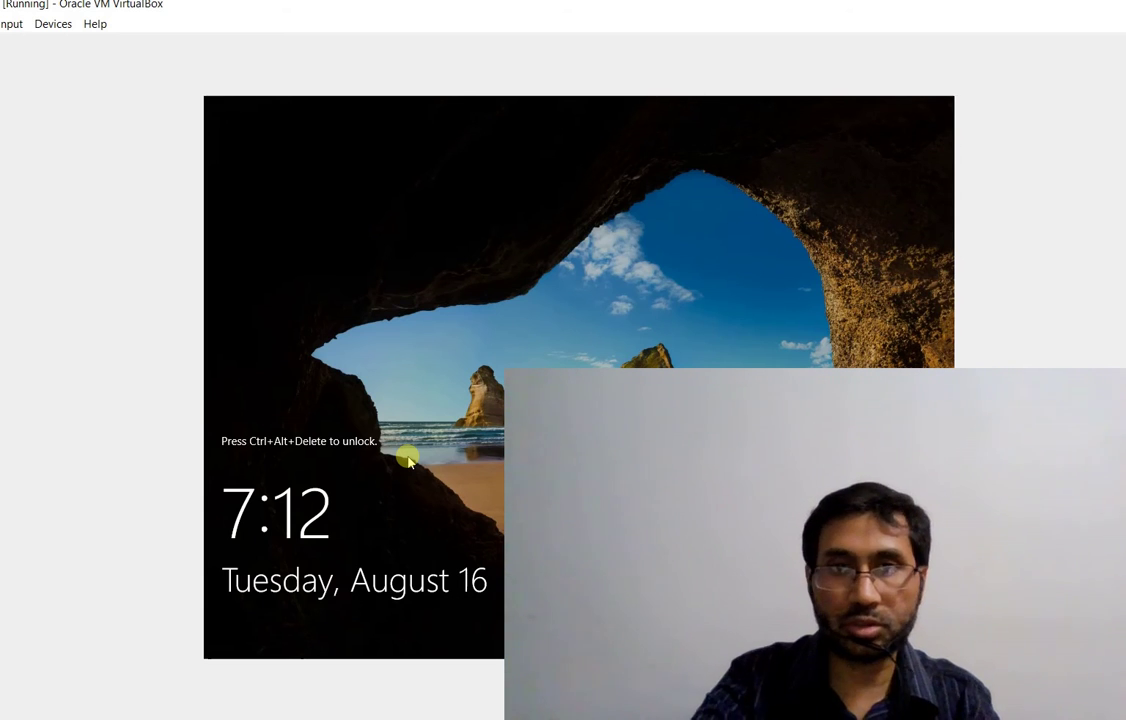
{"action": "key", "text": "ctrl+alt+Delete"}
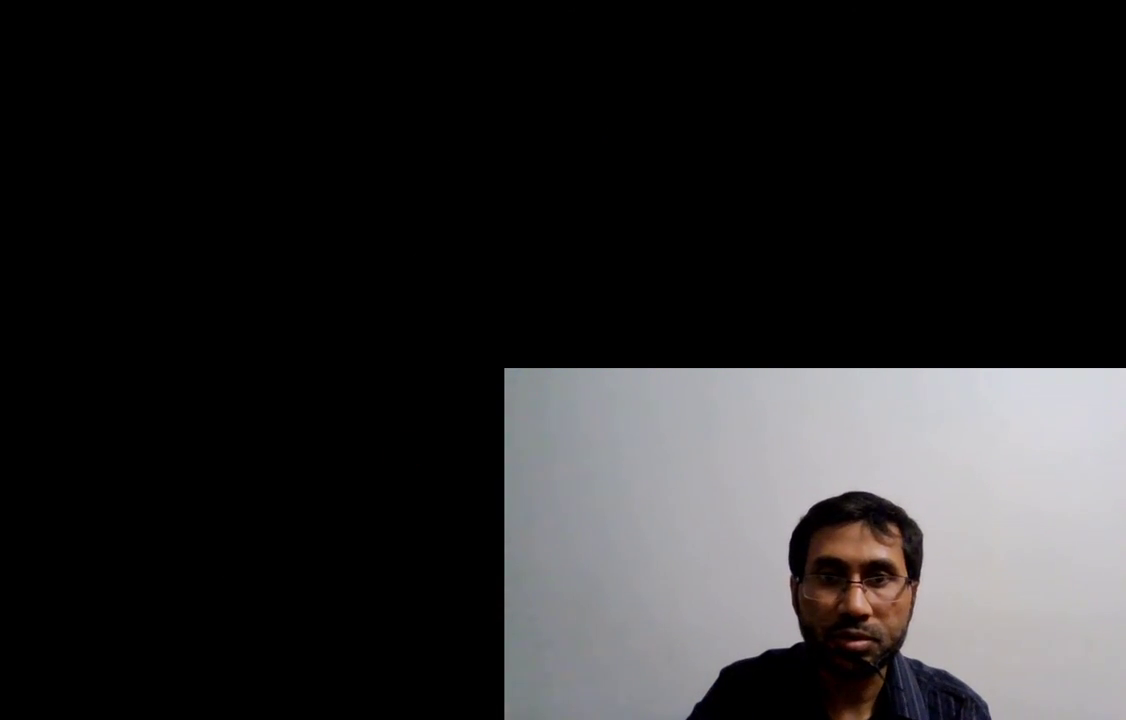
{"action": "key", "text": "Escape"}
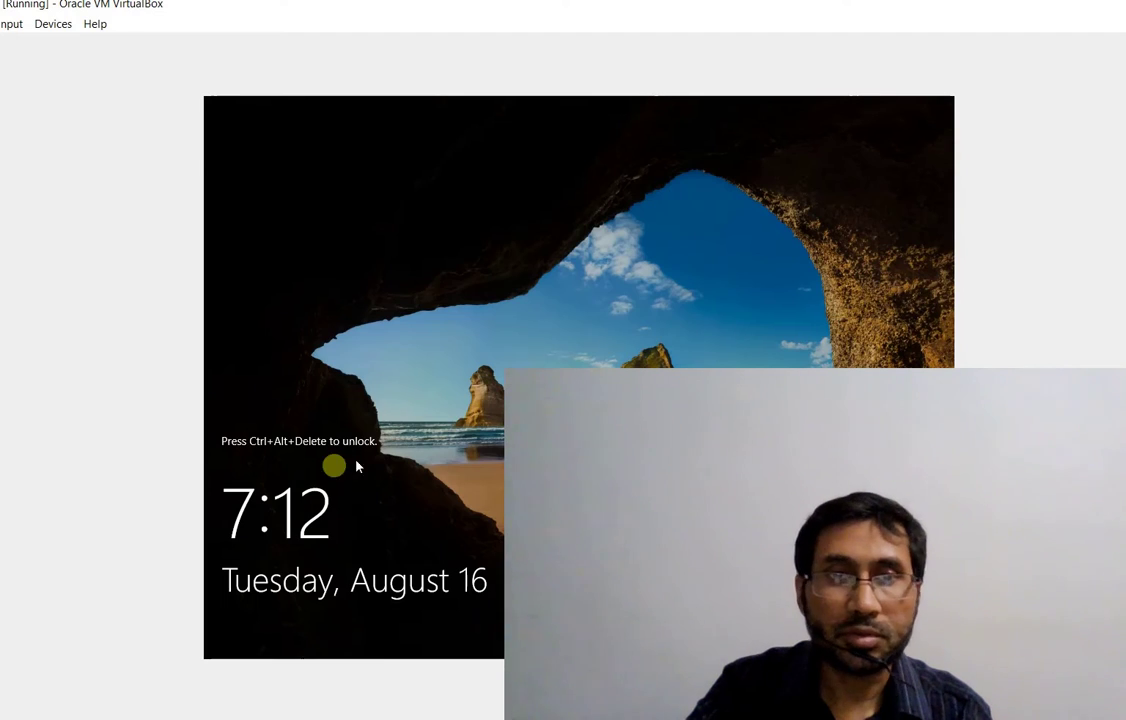
{"action": "left_click", "coordinate": [367, 465]}
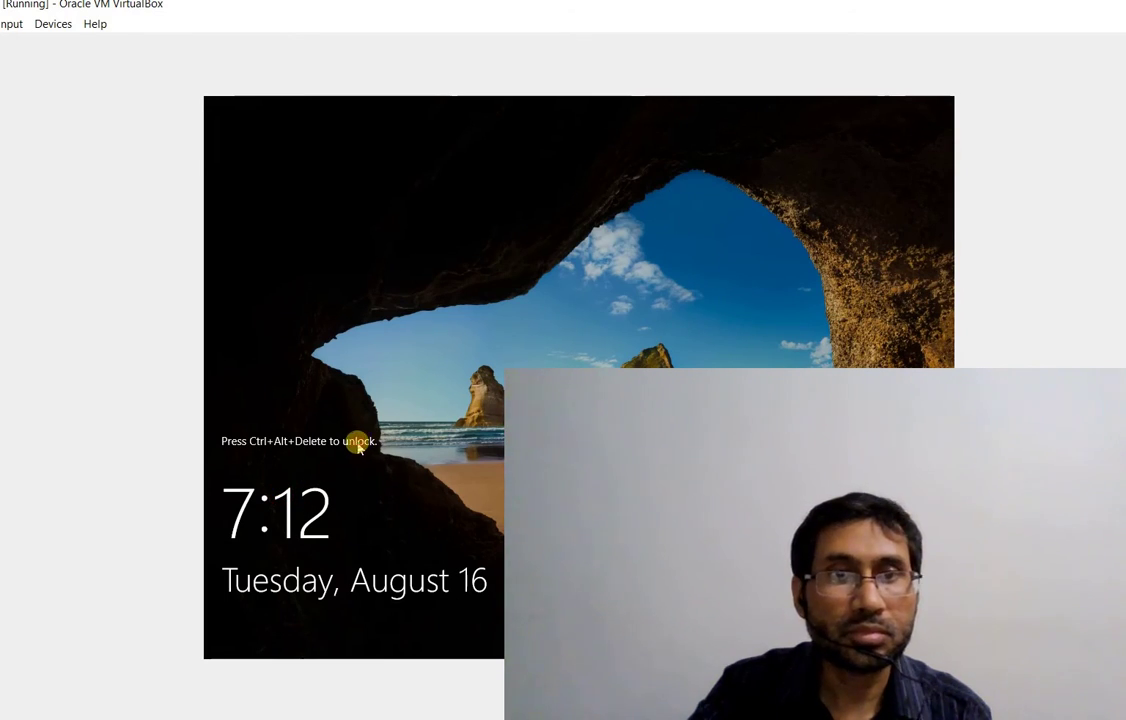
{"action": "left_click", "coordinate": [316, 450]}
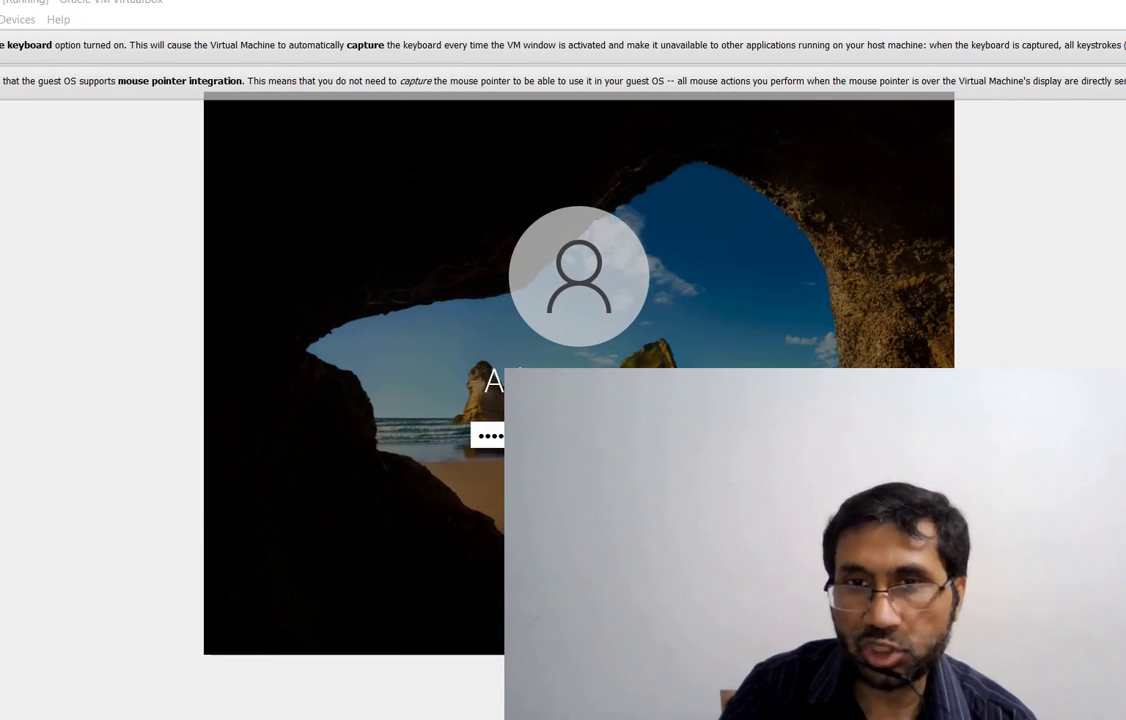
{"action": "key", "text": "Return"}
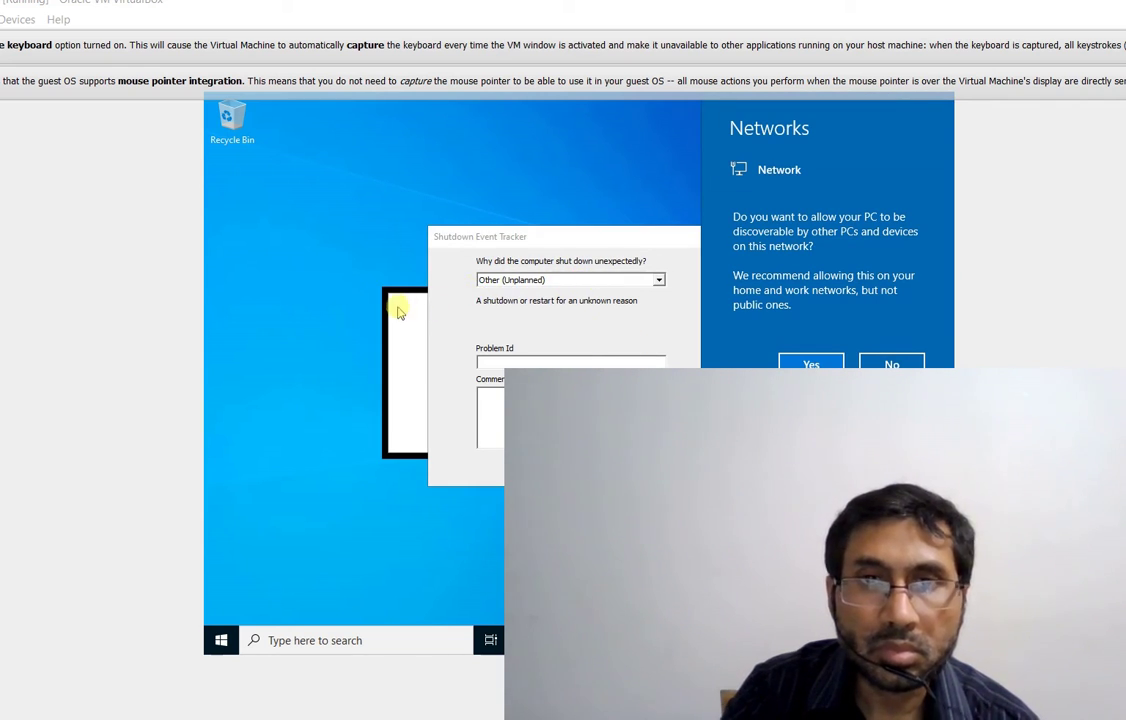
Dismiss the Networks discovery flyout by clicking on the desktop
{"action": "left_click", "coordinate": [533, 285]}
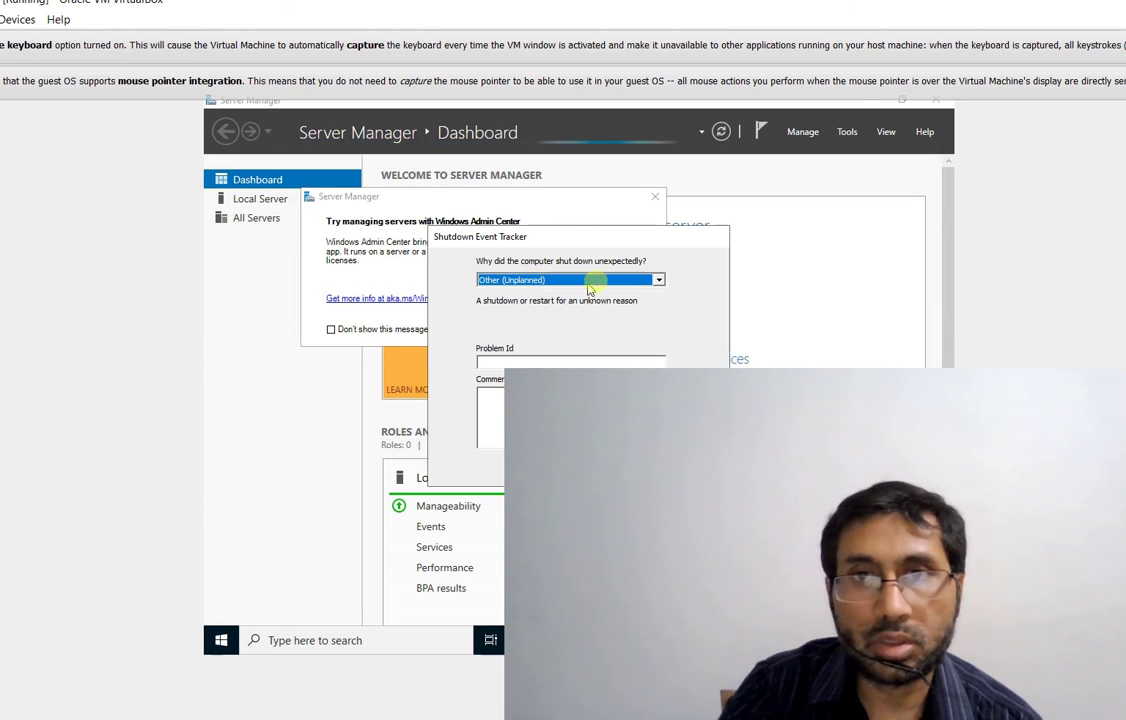
Submit Shutdown Event Tracker with reason Other (Unplanned), Problem Id 001, and a short comment
{"action": "left_click", "coordinate": [658, 281]}
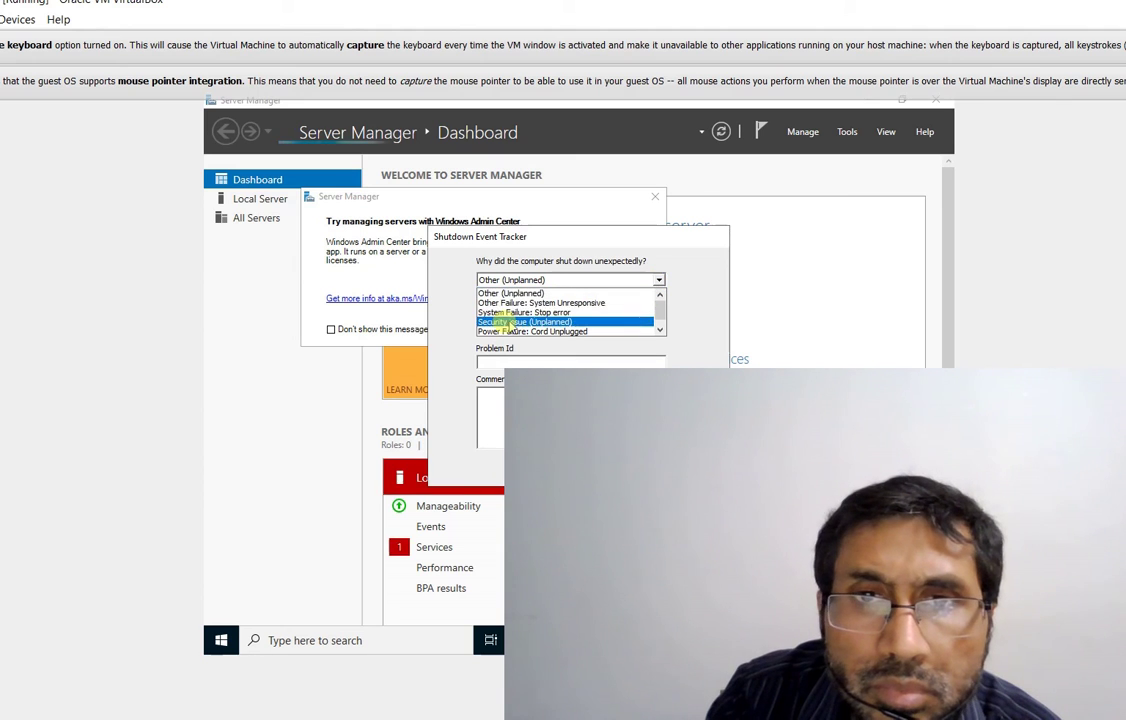
{"action": "scroll", "coordinate": [590, 325], "scroll_direction": "down", "scroll_amount": 1}
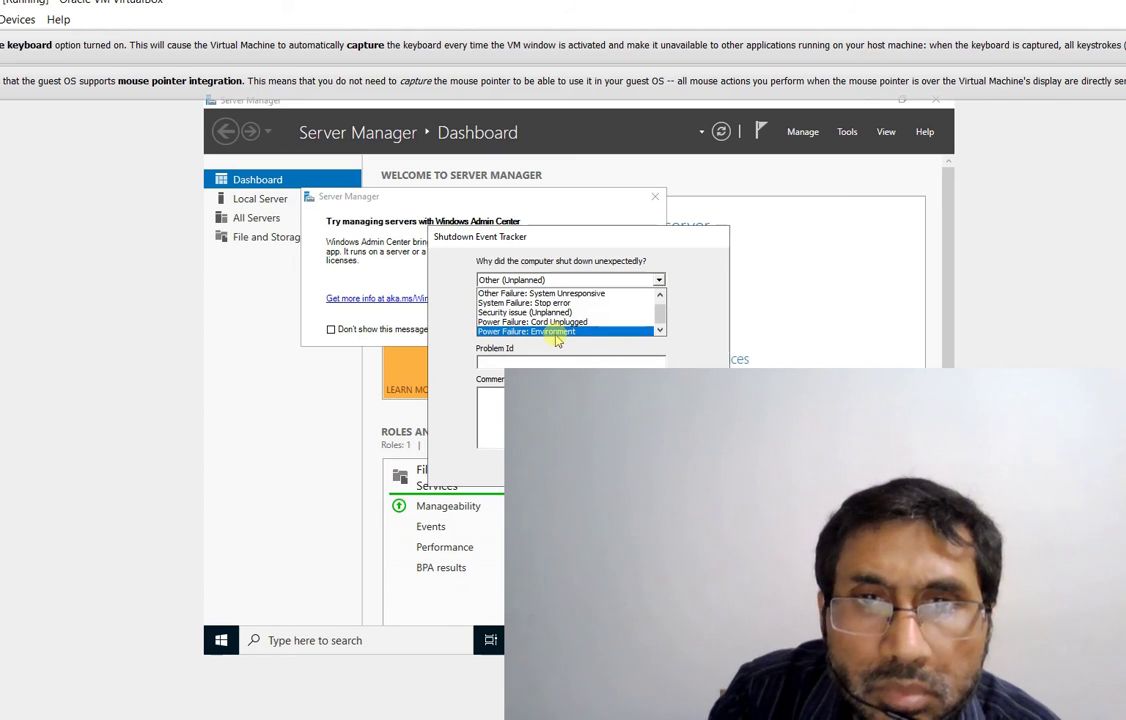
{"action": "scroll", "coordinate": [580, 318], "scroll_direction": "up", "scroll_amount": 1}
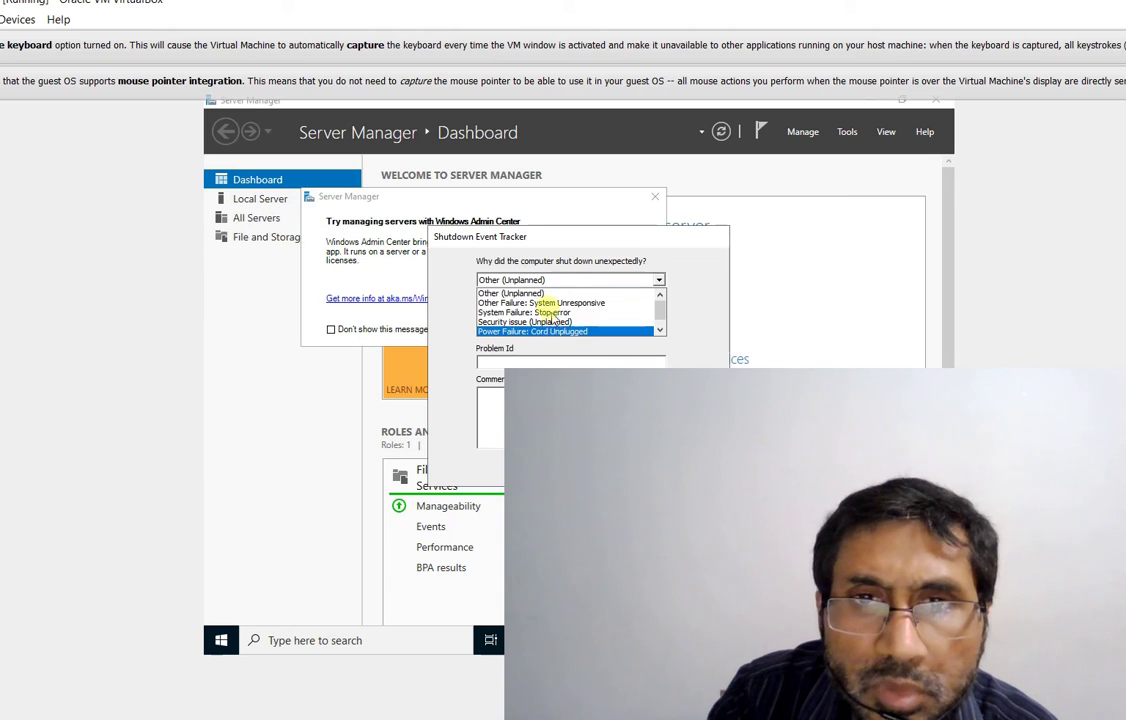
{"action": "left_click", "coordinate": [524, 292]}
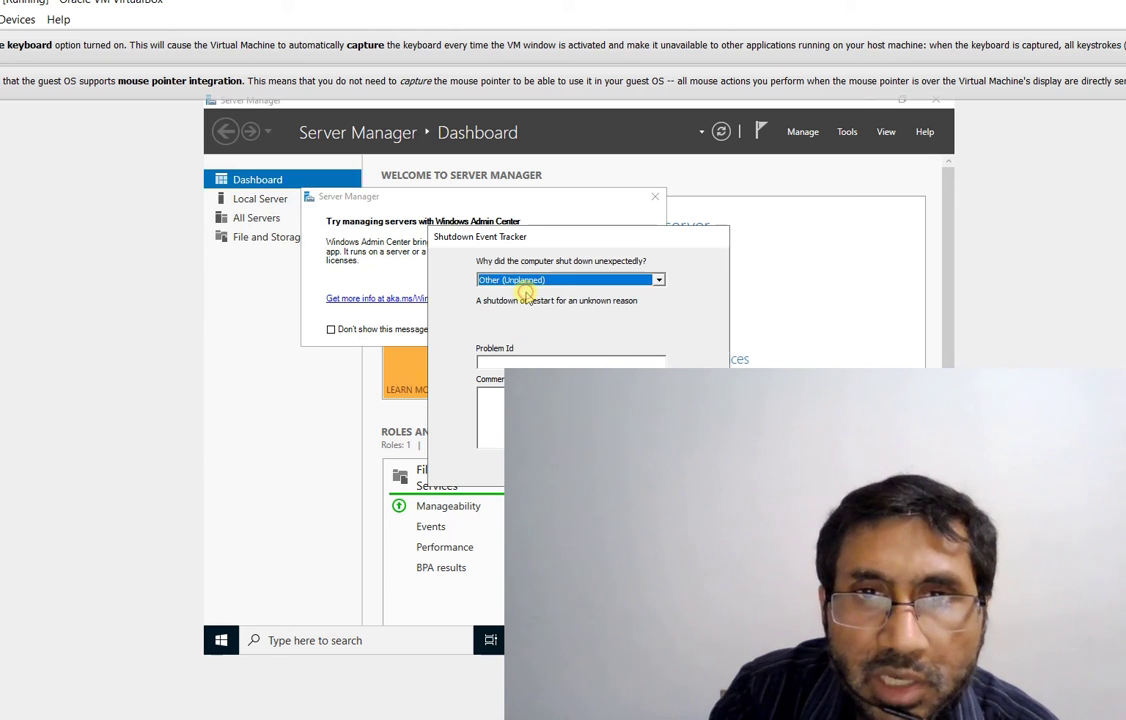
{"action": "left_click", "coordinate": [538, 361]}
{"action": "type", "text": "00"}
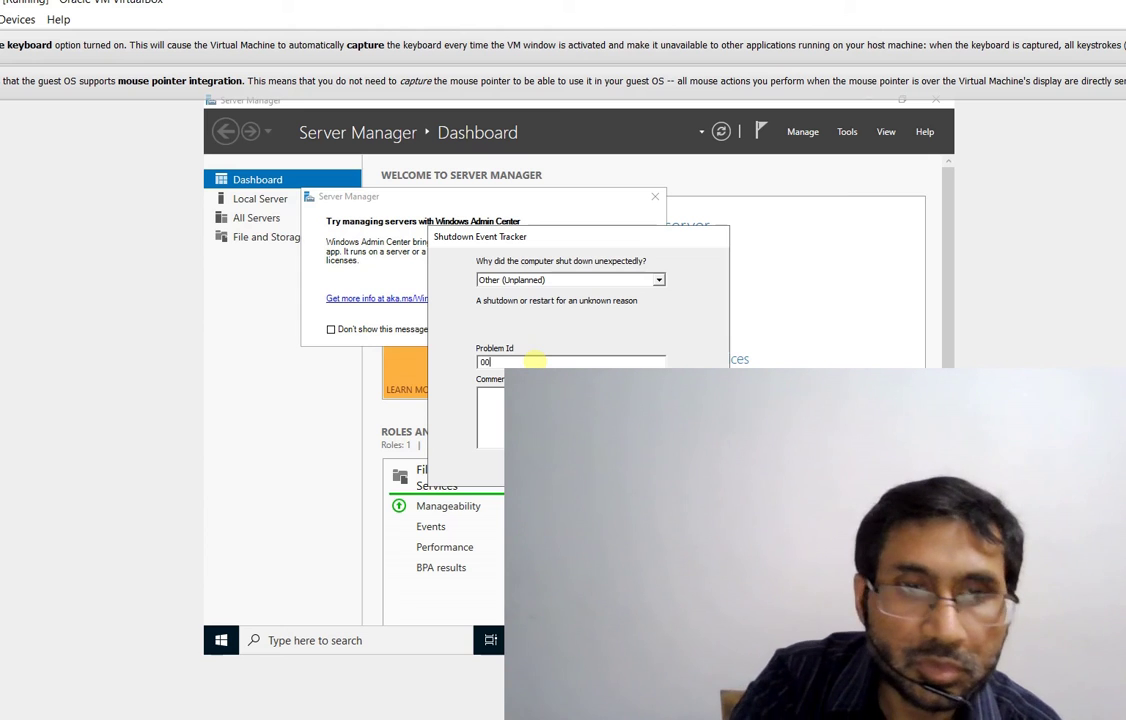
{"action": "type", "text": "1"}
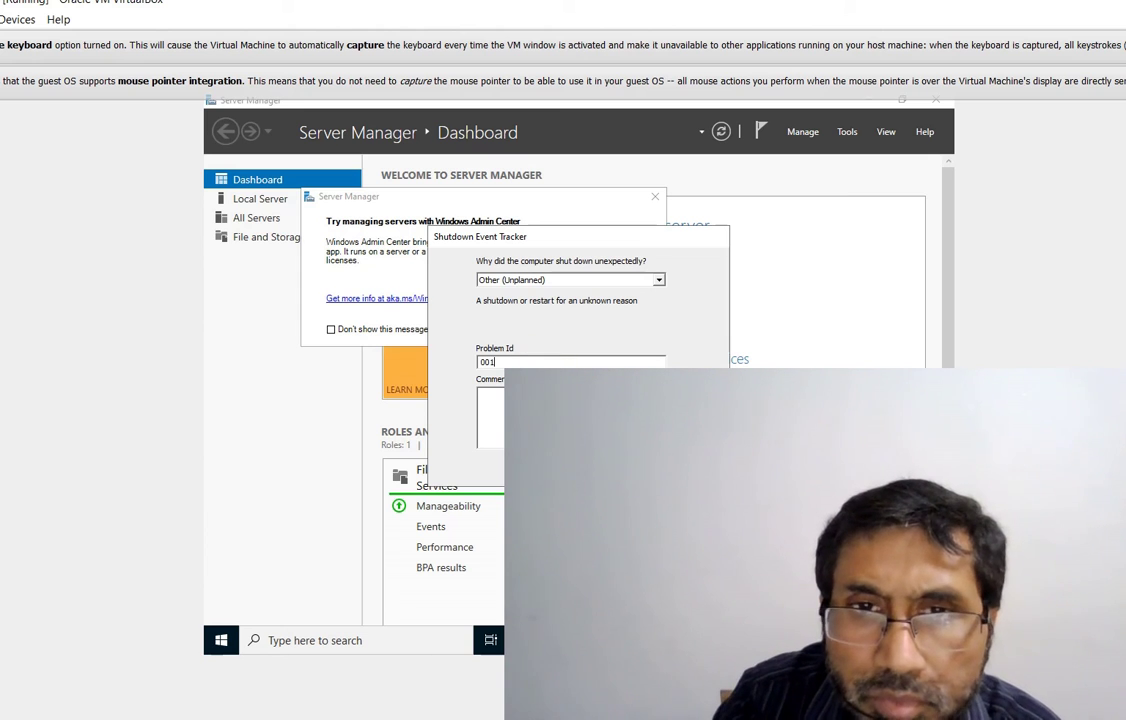
{"action": "left_click", "coordinate": [490, 395]}
{"action": "type", "text": "Manua"}
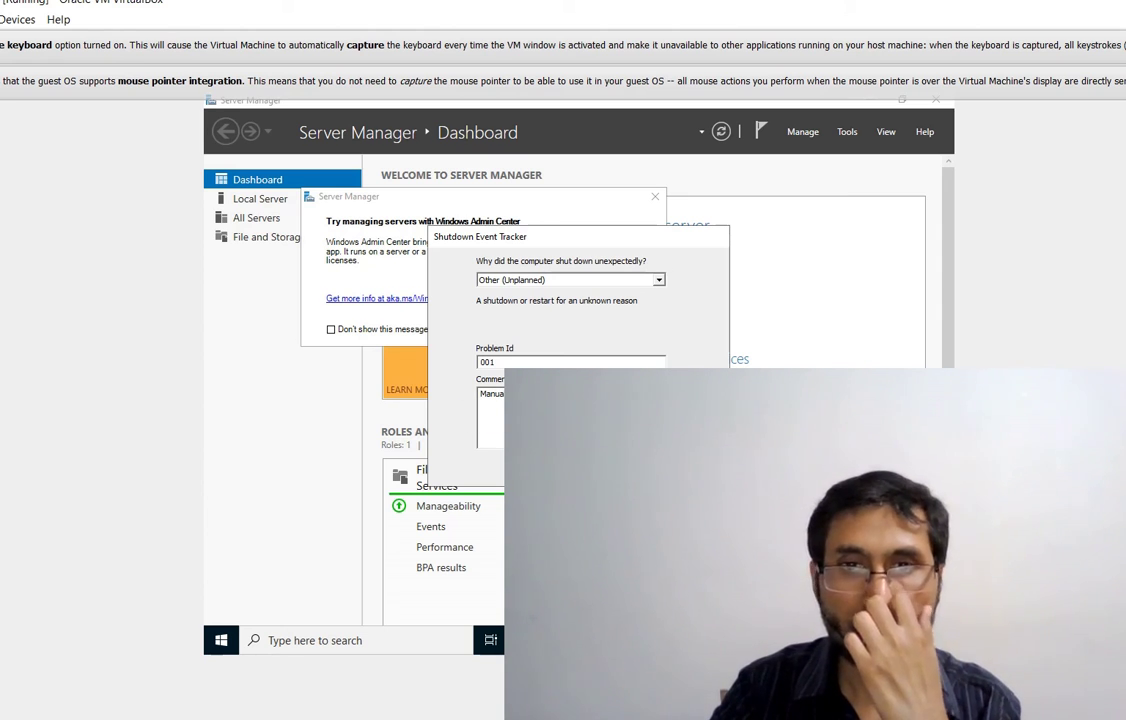
{"action": "left_click", "coordinate": [620, 505]}
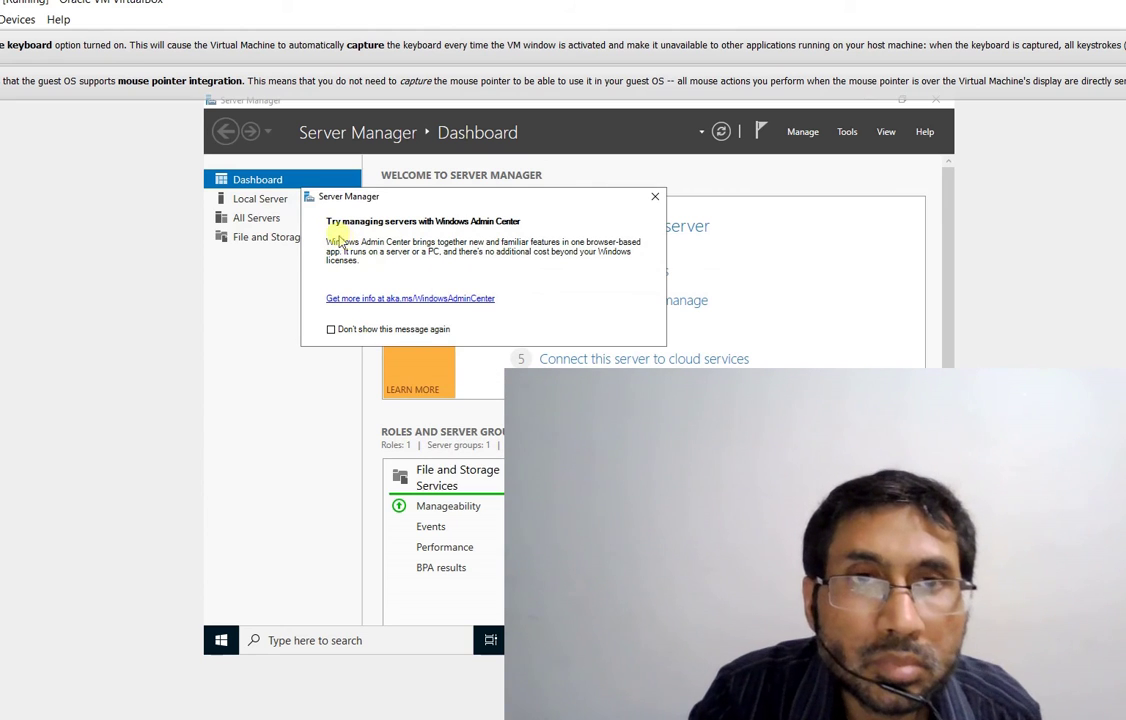